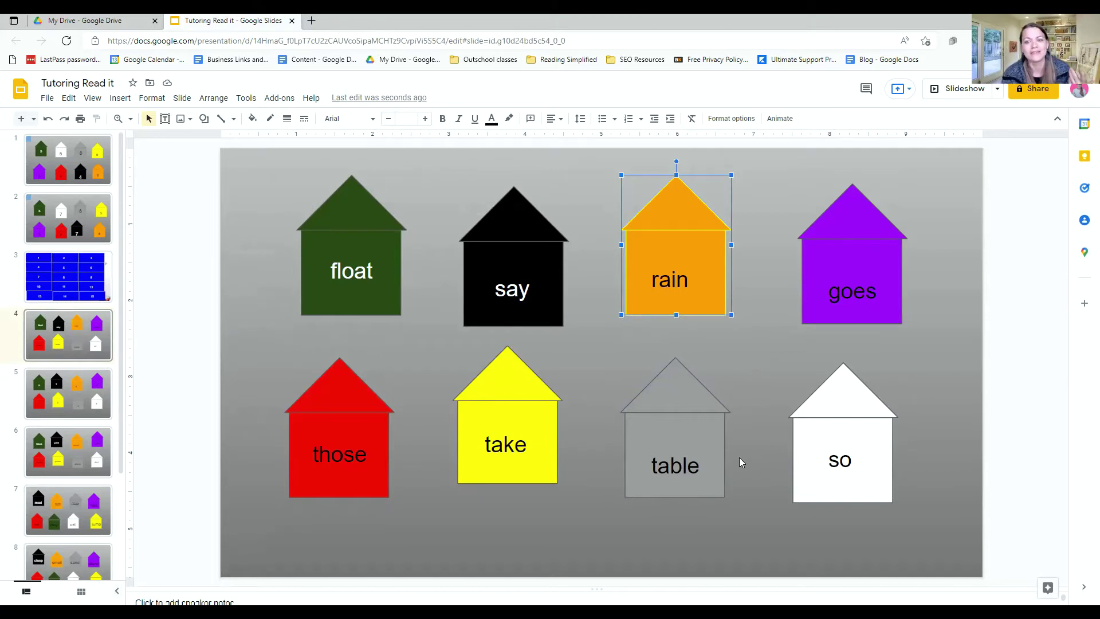
# Step: Check the mouse stays hidden behind the table house and return the goes house beside rain
pyautogui.click(864, 255)
pyautogui.moveTo(864, 256); pyautogui.dragTo(853, 153)
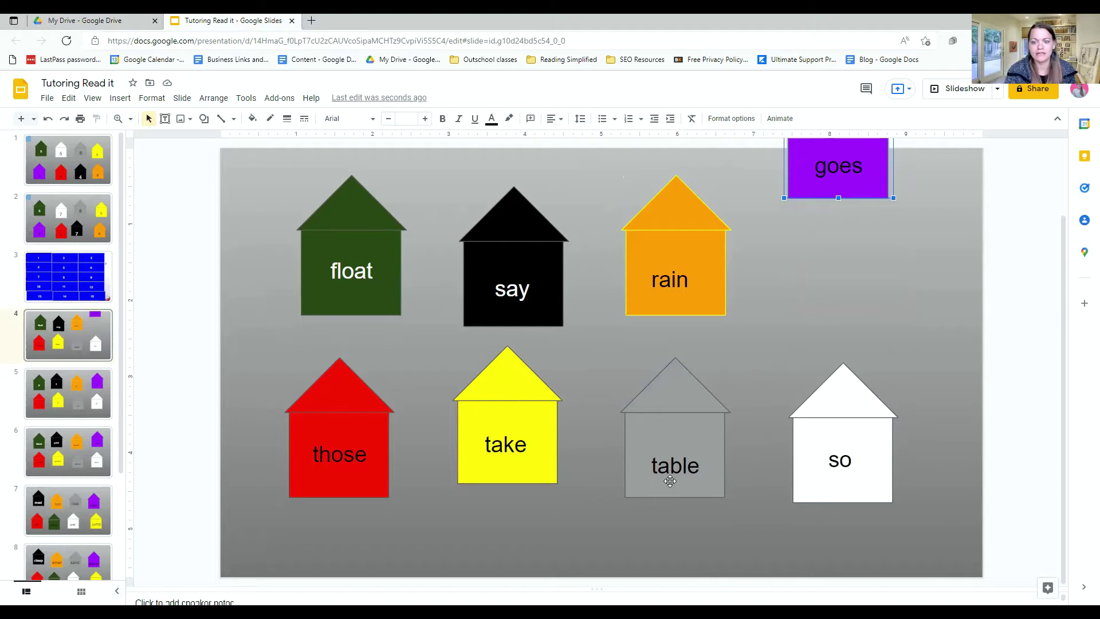
pyautogui.moveTo(706, 481); pyautogui.dragTo(576, 544)
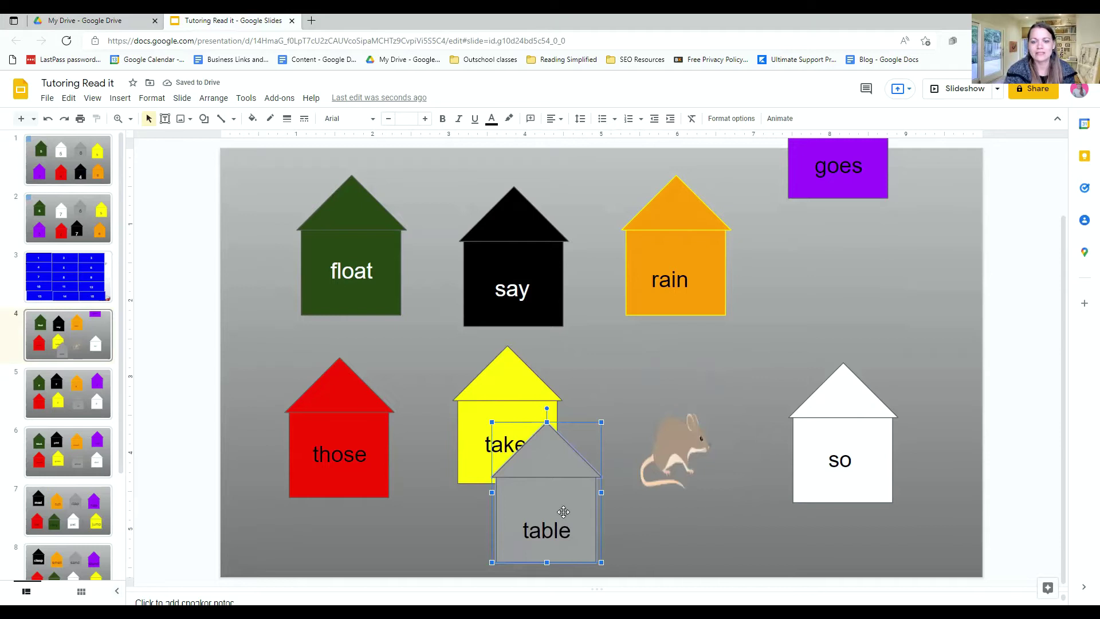
pyautogui.hotkey('ctrl', 'z')
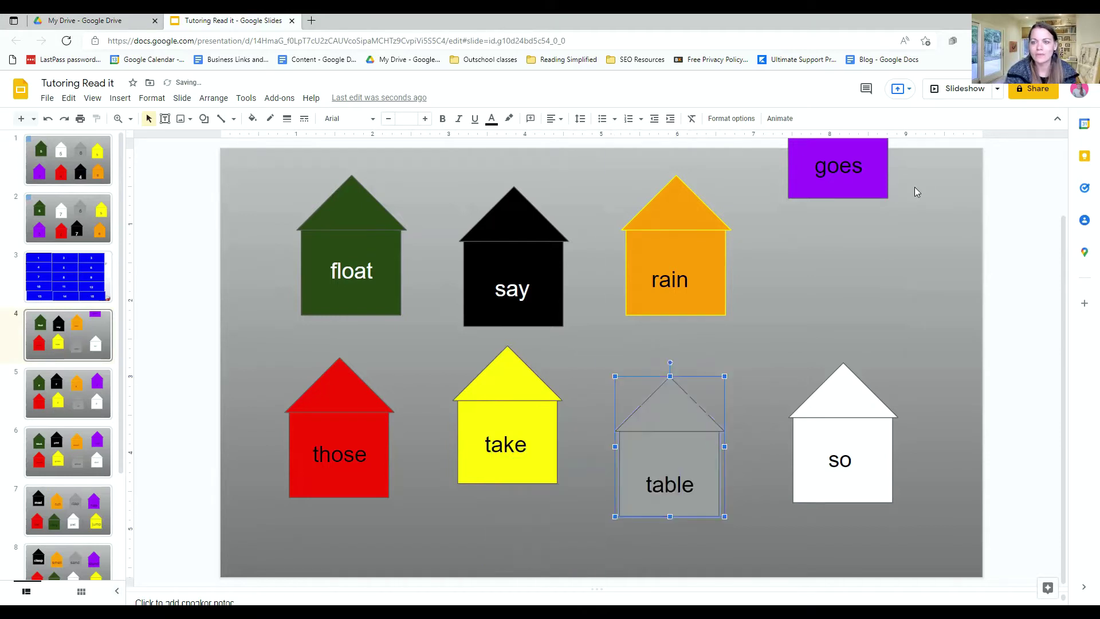
pyautogui.moveTo(871, 179); pyautogui.dragTo(859, 297)
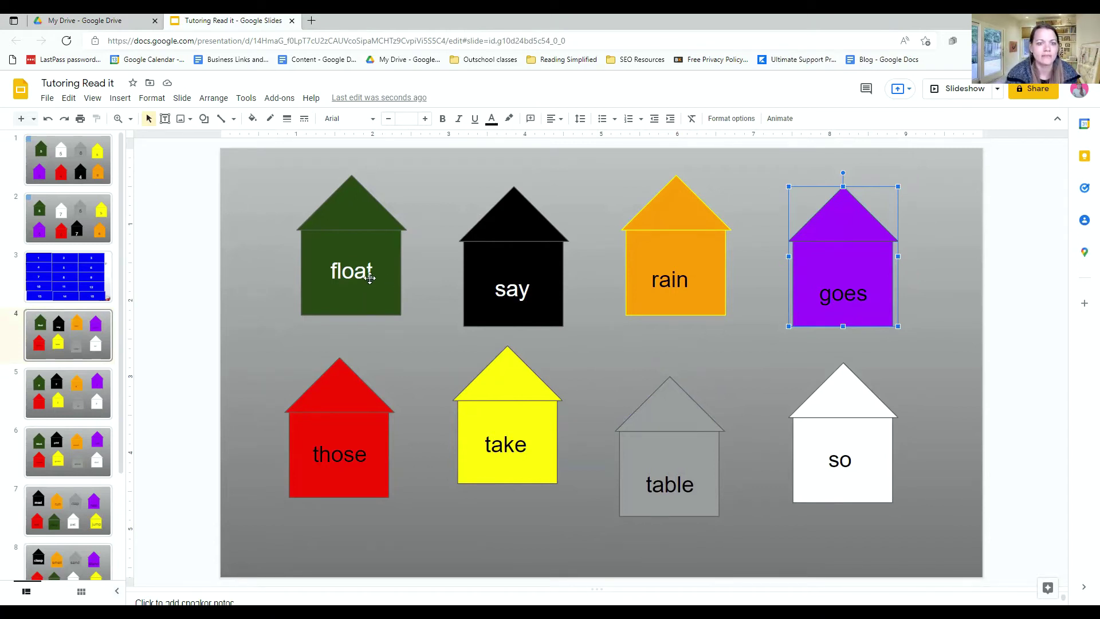
# Step: Add a new slide after slide 4 and delete its title and body placeholders
pyautogui.click(20, 120)
pyautogui.click(434, 245)
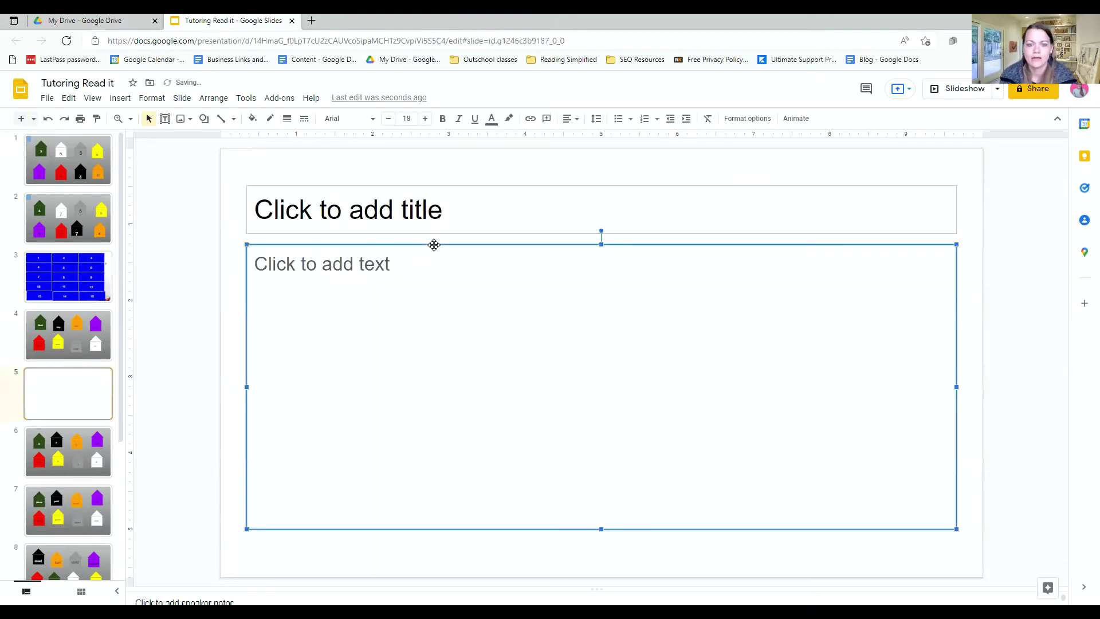
pyautogui.press('Delete')
pyautogui.click(468, 185)
pyautogui.press('Delete')
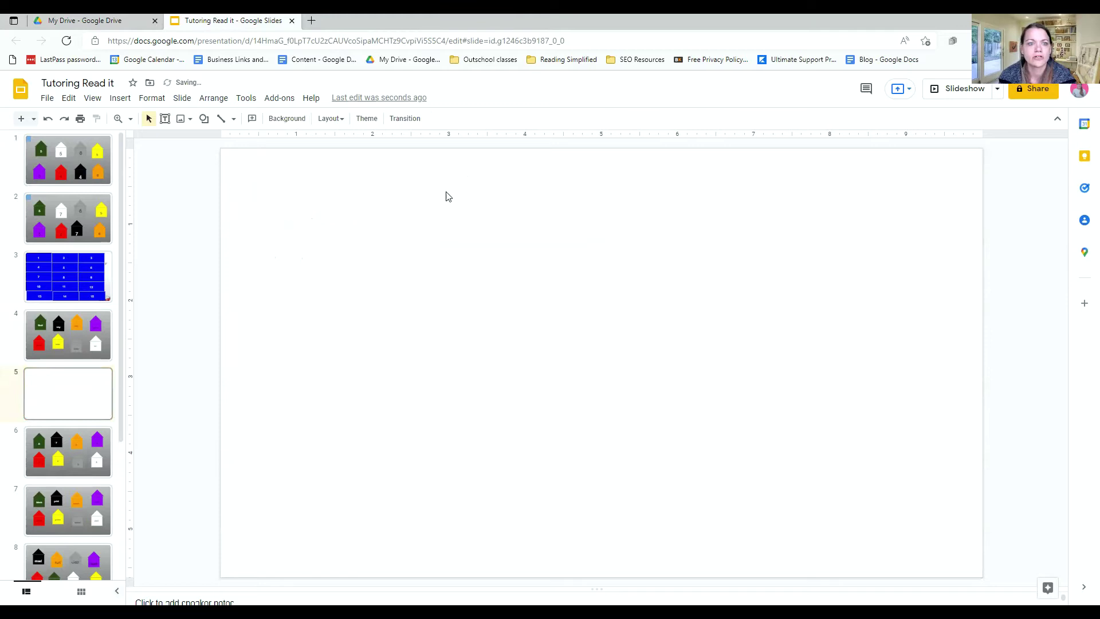
# Step: Draw a rectangle square on the blank slide and nudge it a little lower
pyautogui.click(204, 119)
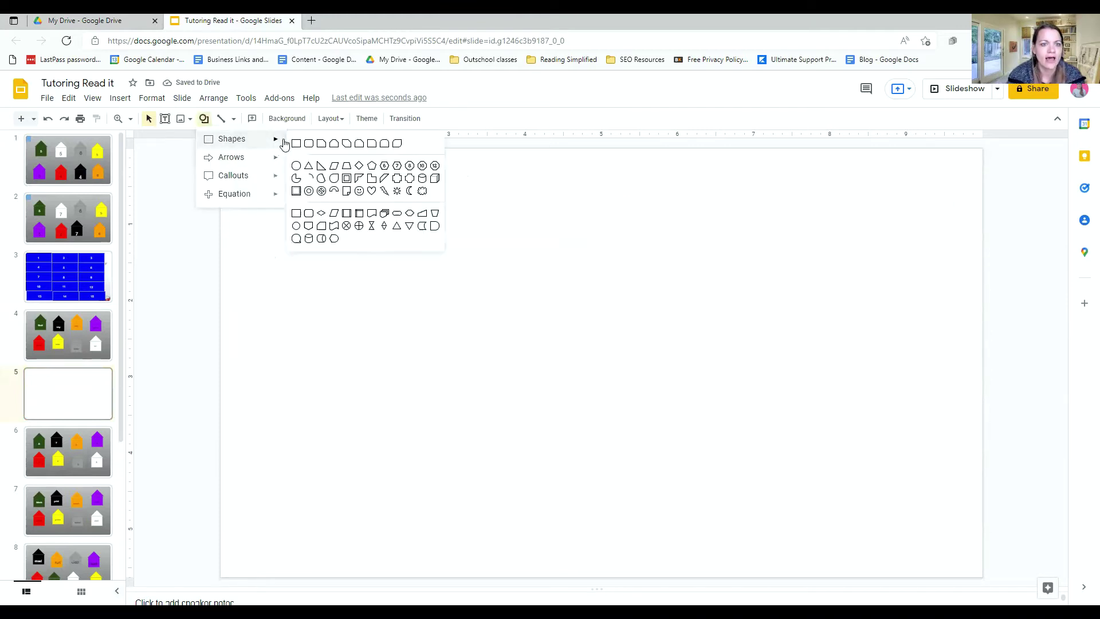
pyautogui.click(296, 141)
pyautogui.moveTo(285, 224); pyautogui.dragTo(383, 320)
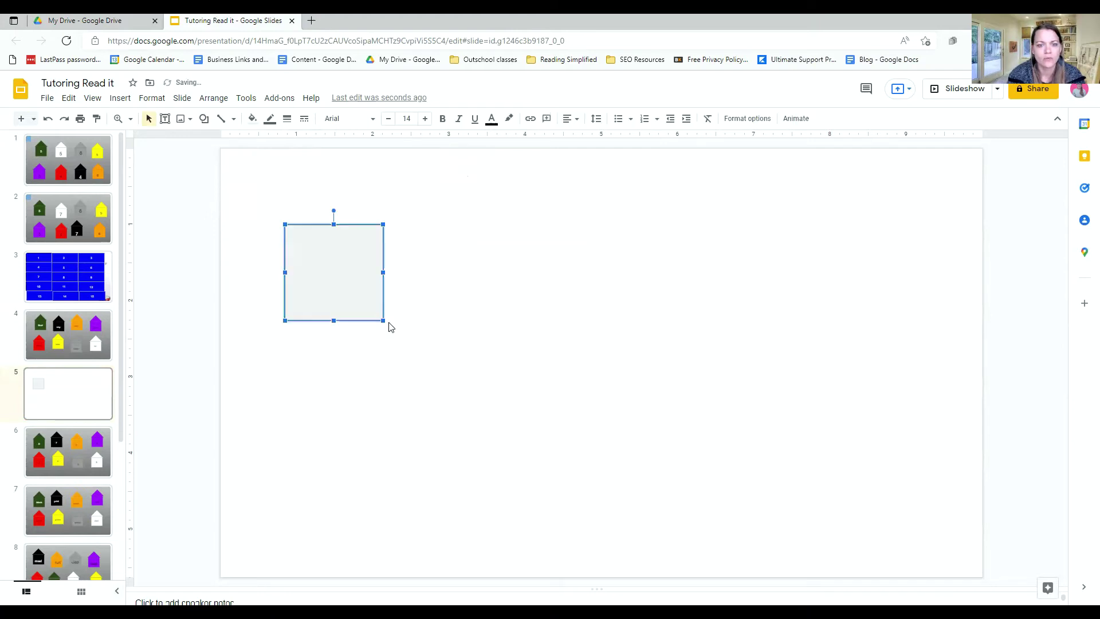
pyautogui.moveTo(355, 284); pyautogui.dragTo(358, 334)
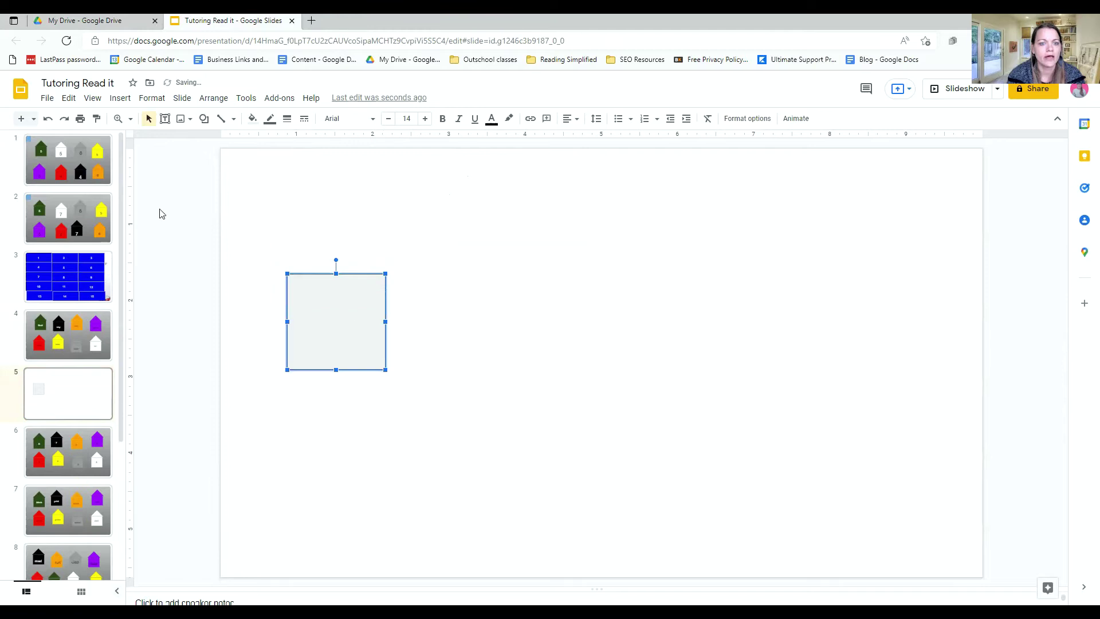
pyautogui.click(204, 119)
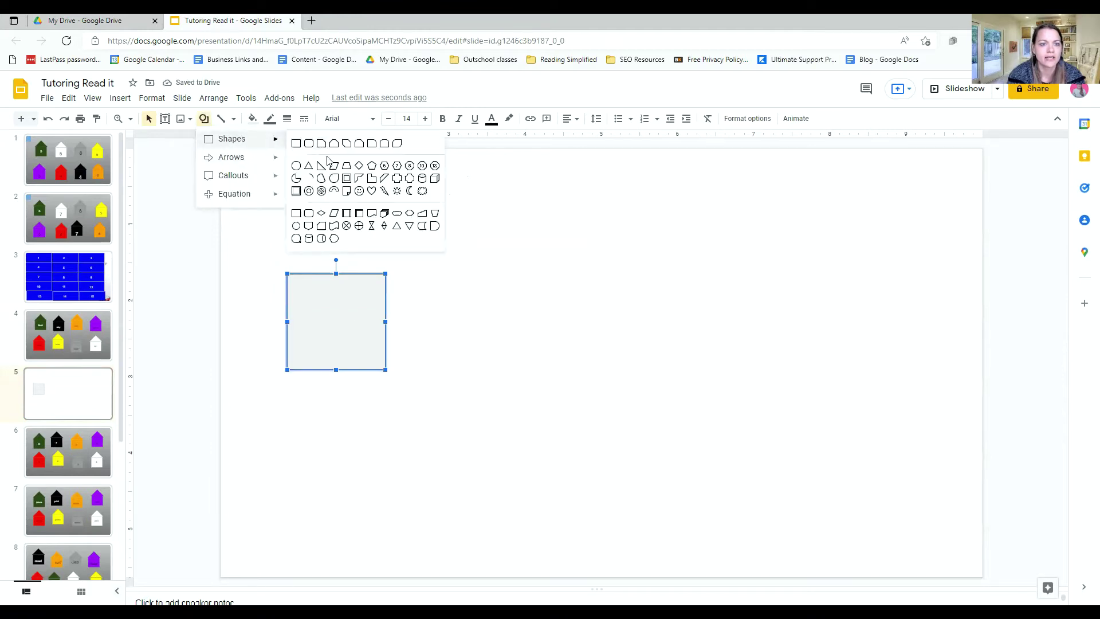
# Step: Draw a triangle roof centred over the square and group both into one house
pyautogui.click(308, 168)
pyautogui.moveTo(274, 204); pyautogui.dragTo(401, 274)
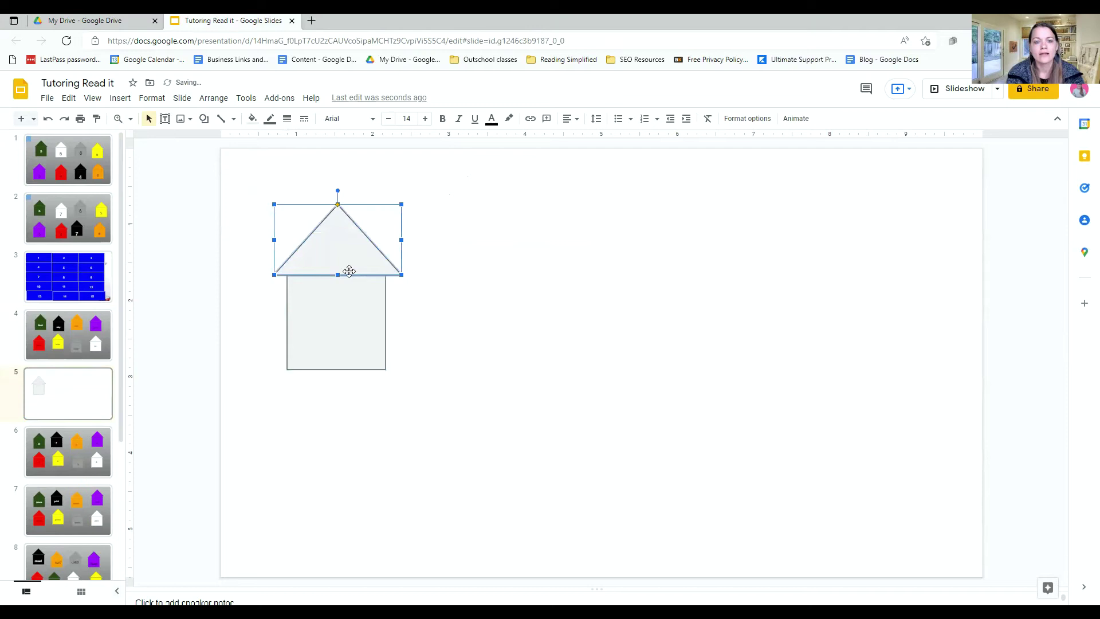
pyautogui.moveTo(338, 258); pyautogui.dragTo(339, 255)
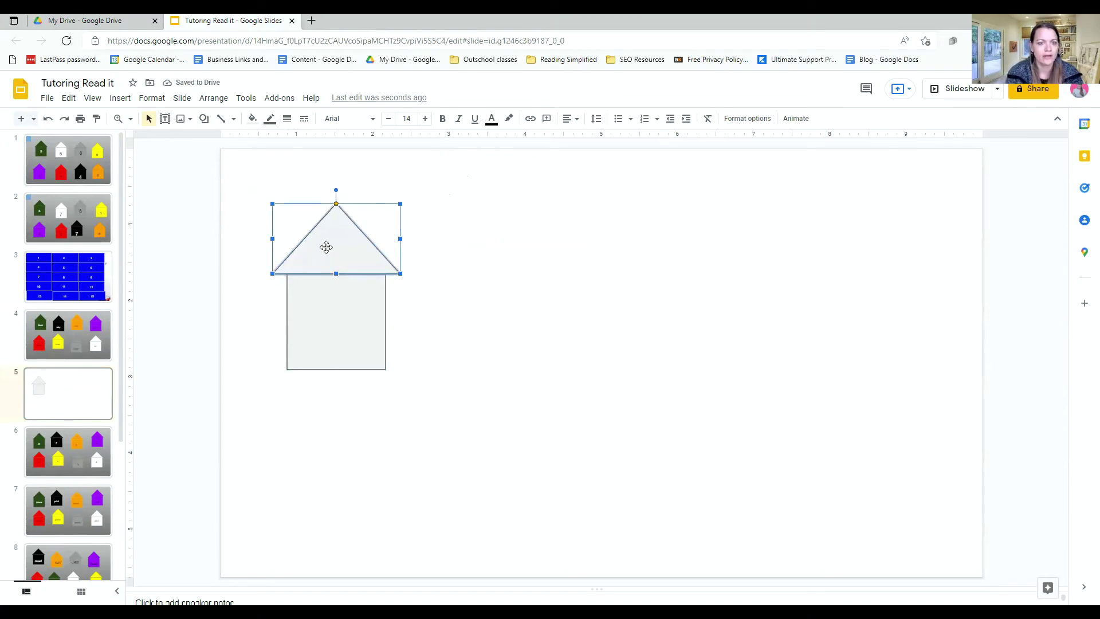
pyautogui.keyDown('shift'); pyautogui.click(343, 334); pyautogui.keyUp('shift')
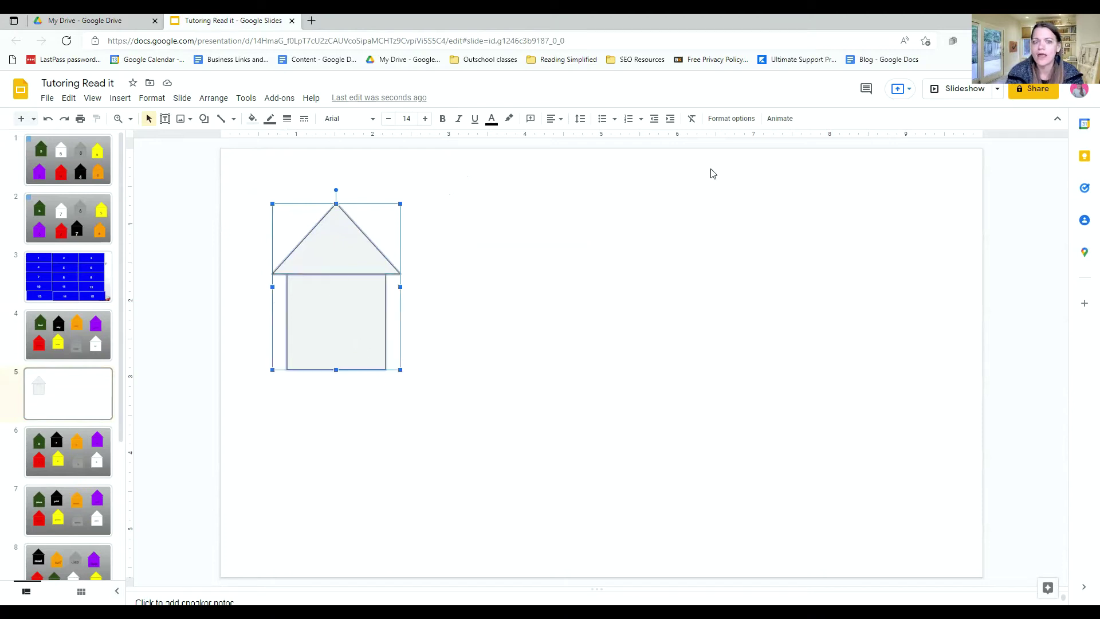
pyautogui.rightClick(321, 284)
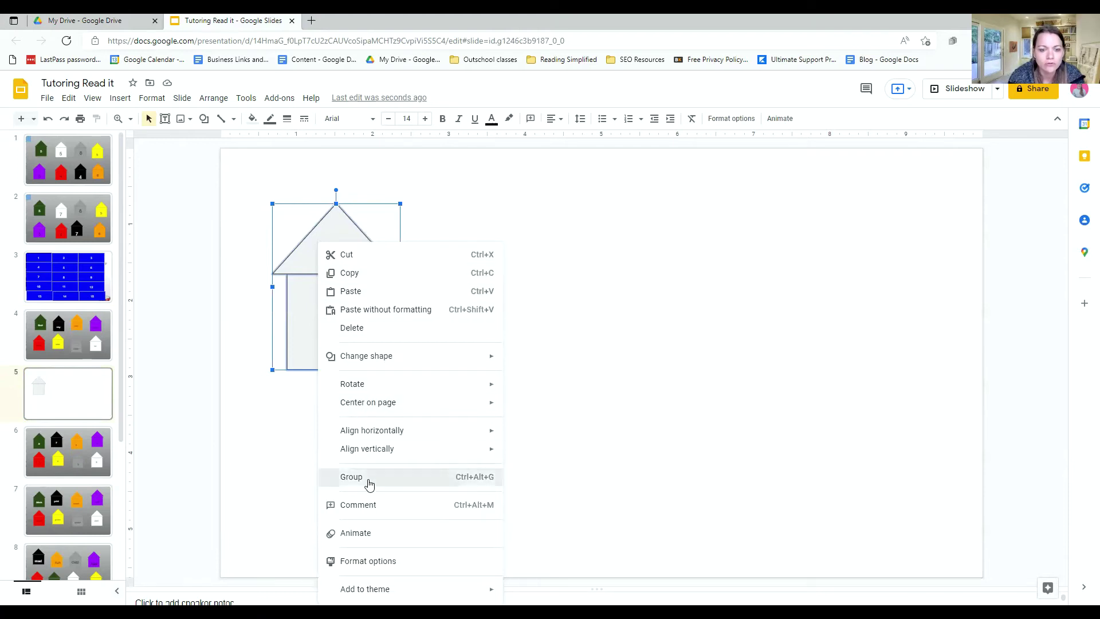
pyautogui.click(369, 484)
pyautogui.click(439, 366)
pyautogui.moveTo(346, 351); pyautogui.dragTo(363, 312)
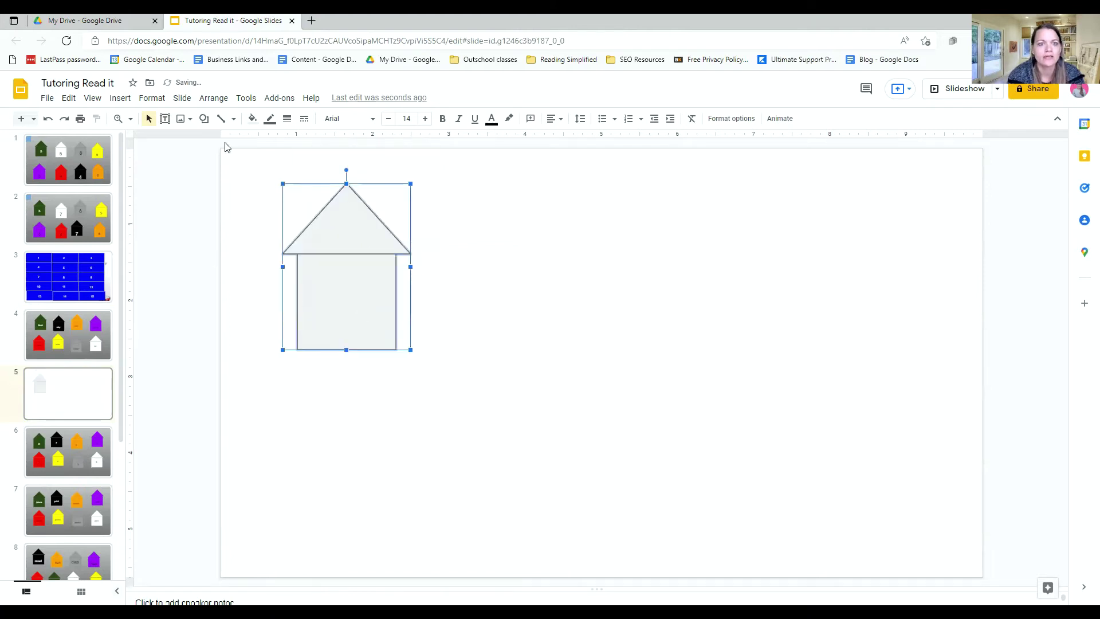
# Step: Fill the grouped house, roof and square, with orange and select its square body
pyautogui.click(253, 121)
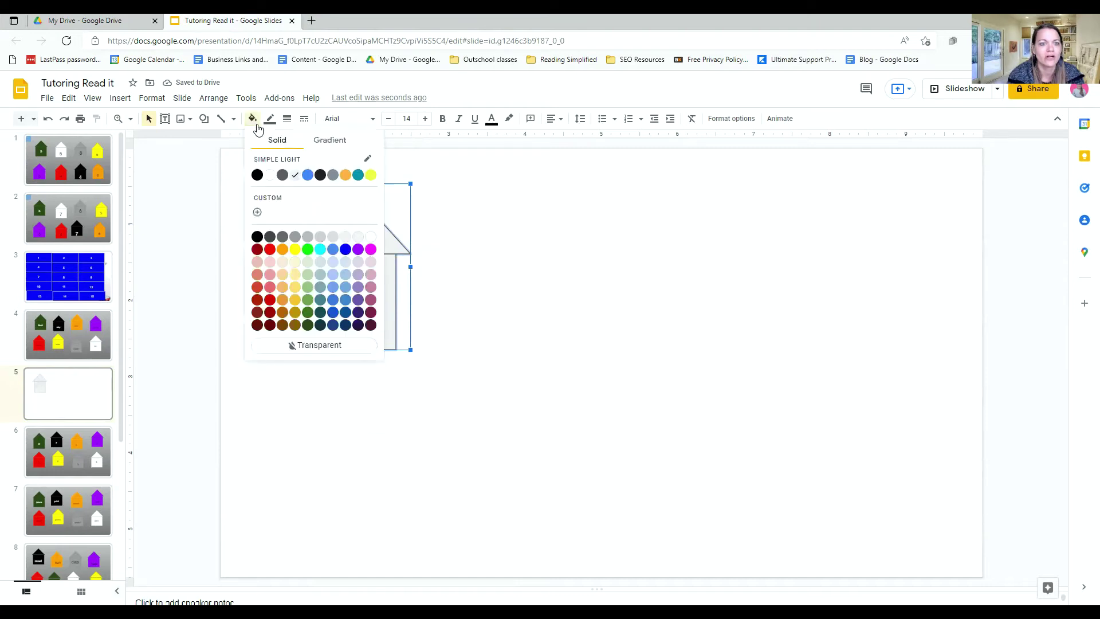
pyautogui.click(282, 250)
pyautogui.click(481, 303)
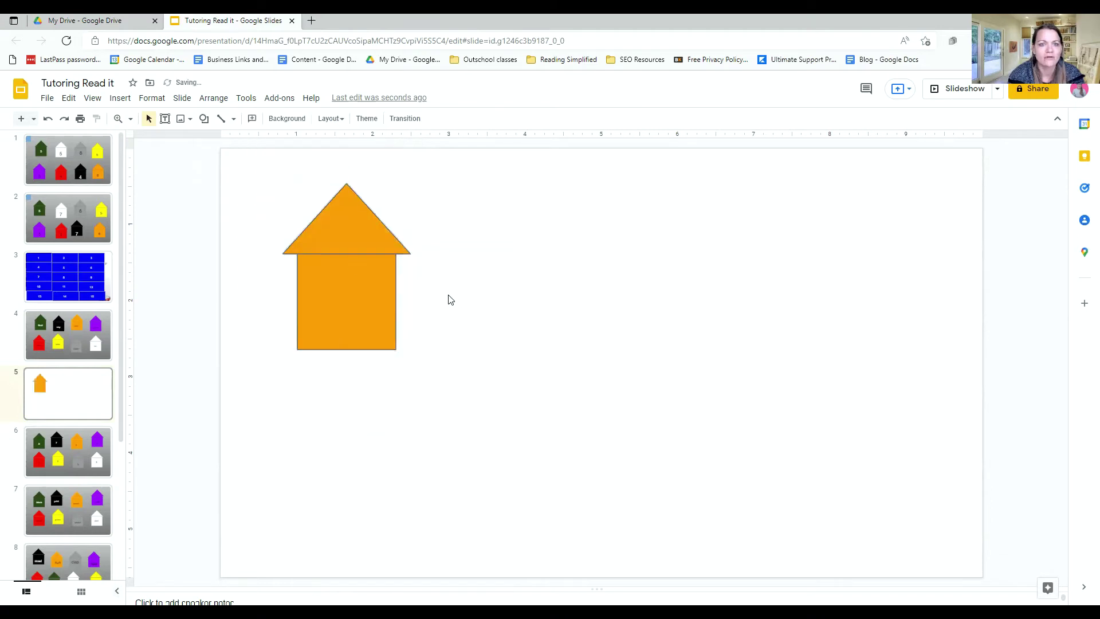
pyautogui.click(342, 297)
pyautogui.click(335, 293)
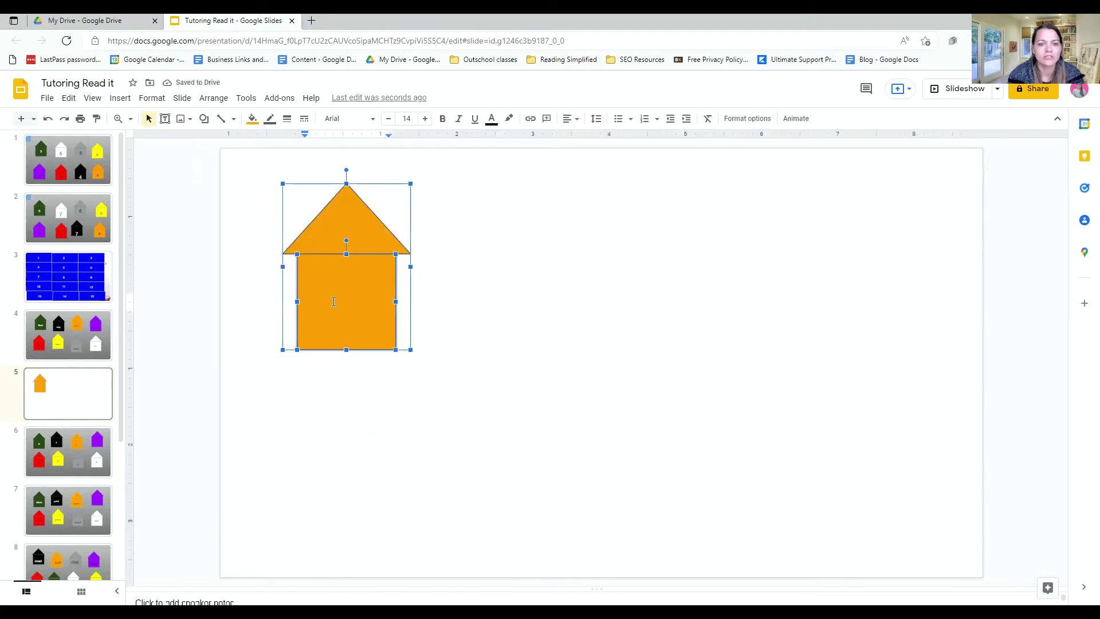
pyautogui.click(334, 301)
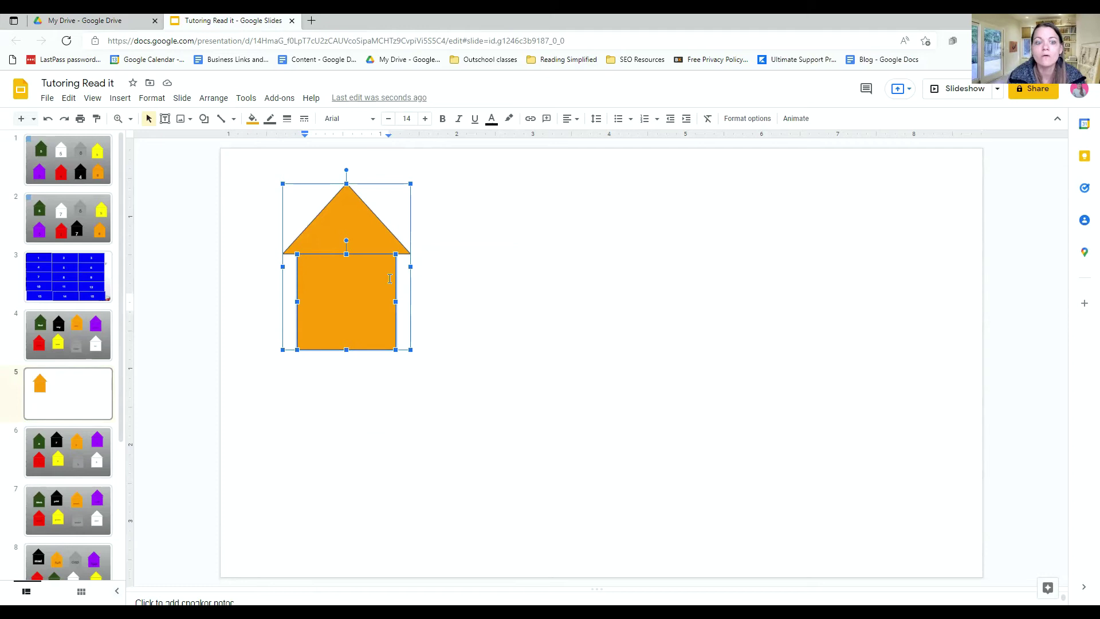
# Step: Type 'float' in the house body and set its font size to 40 pt
pyautogui.write('float')
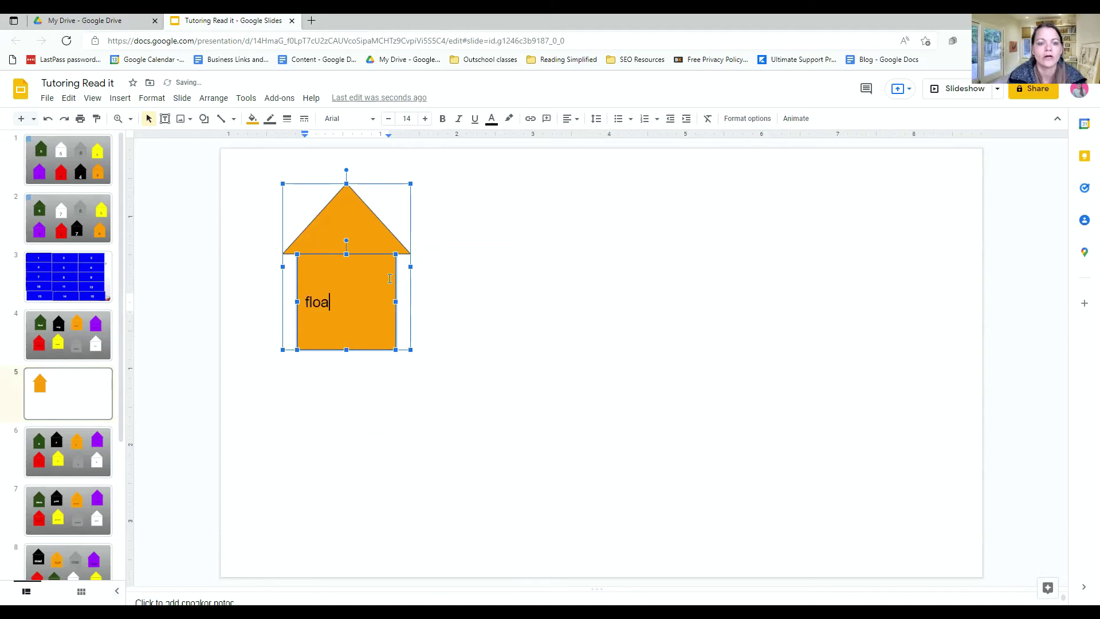
pyautogui.doubleClick(306, 303)
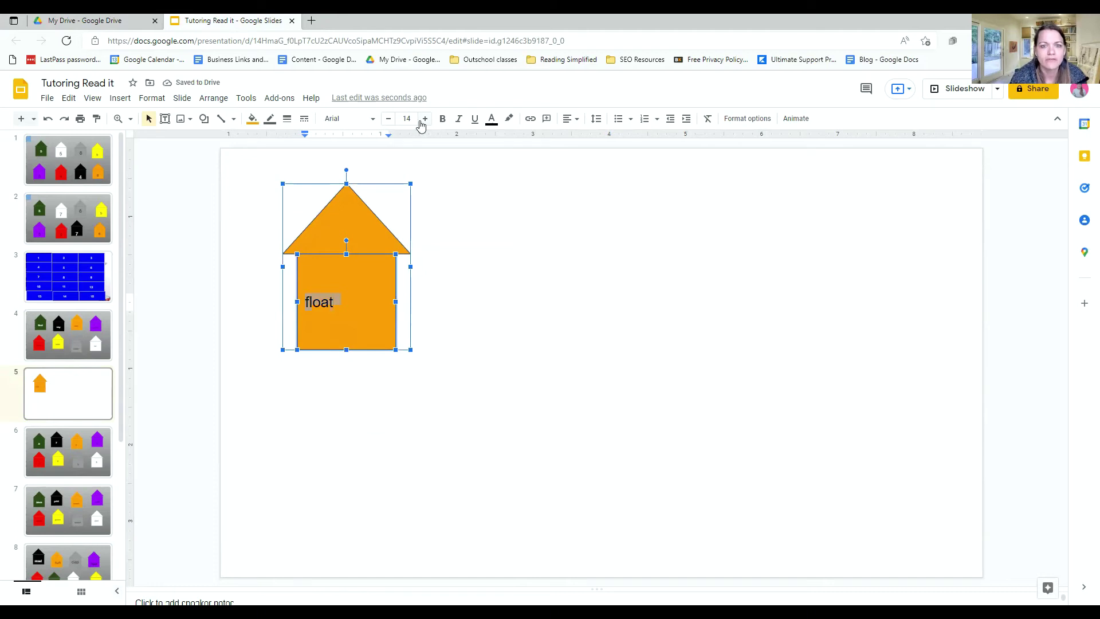
pyautogui.click(408, 118)
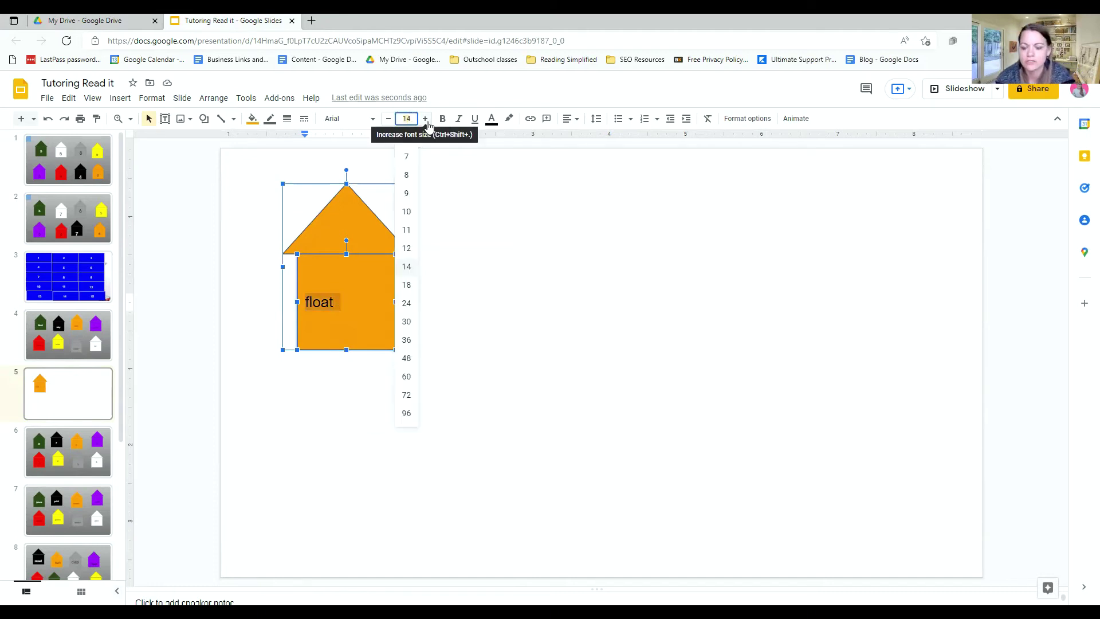
pyautogui.write('50')
pyautogui.press('Return')
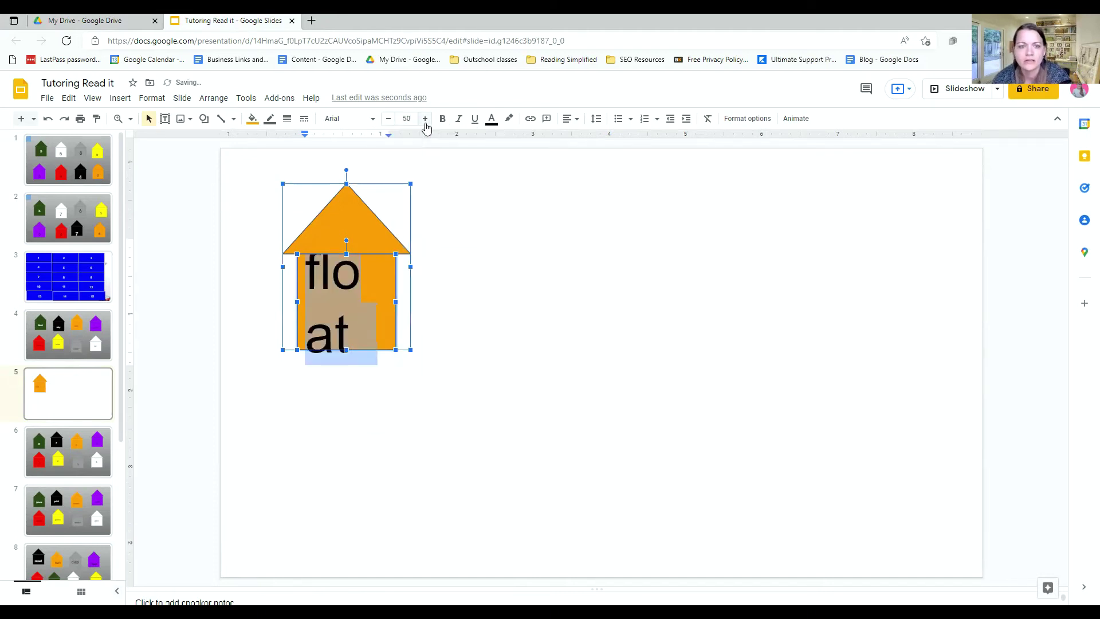
pyautogui.click(408, 119)
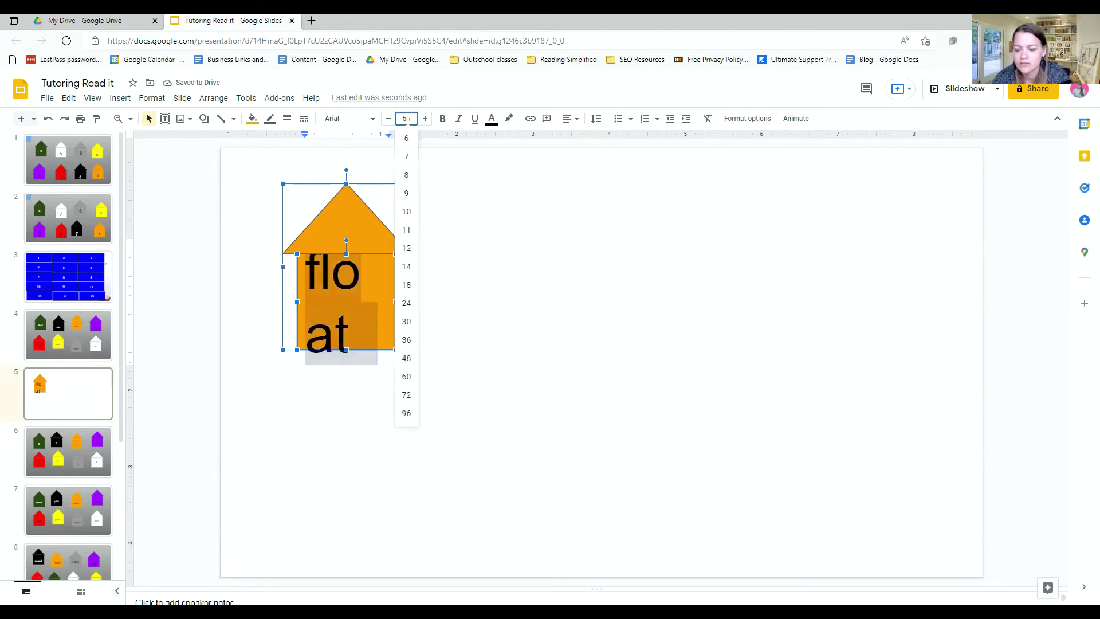
pyautogui.write('48')
pyautogui.press('Return')
pyautogui.click(408, 119)
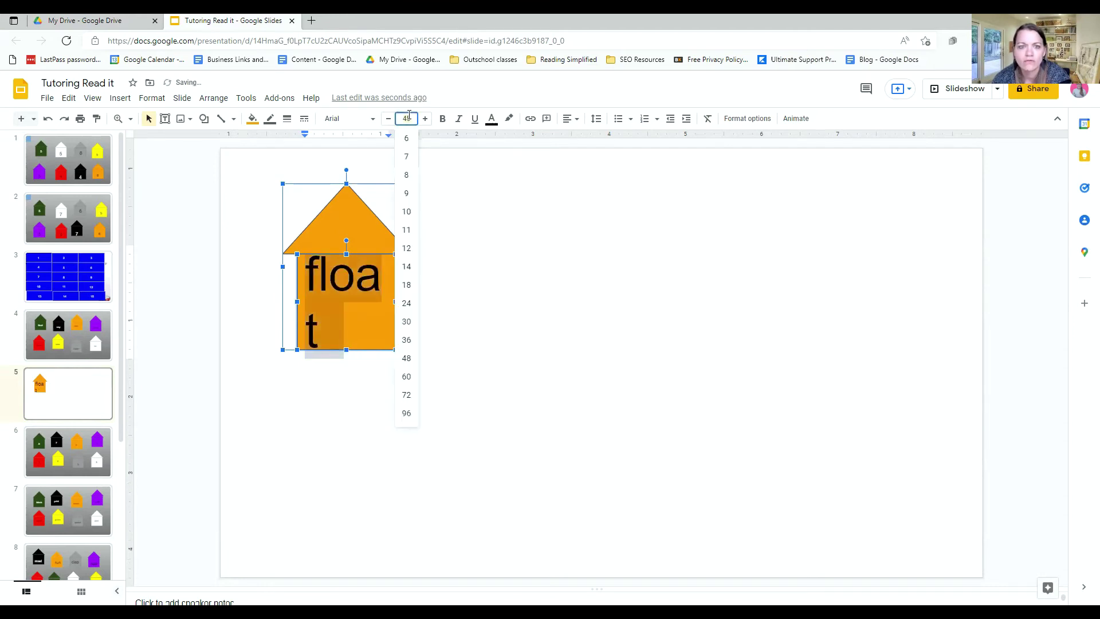
pyautogui.write('40')
pyautogui.press('Return')
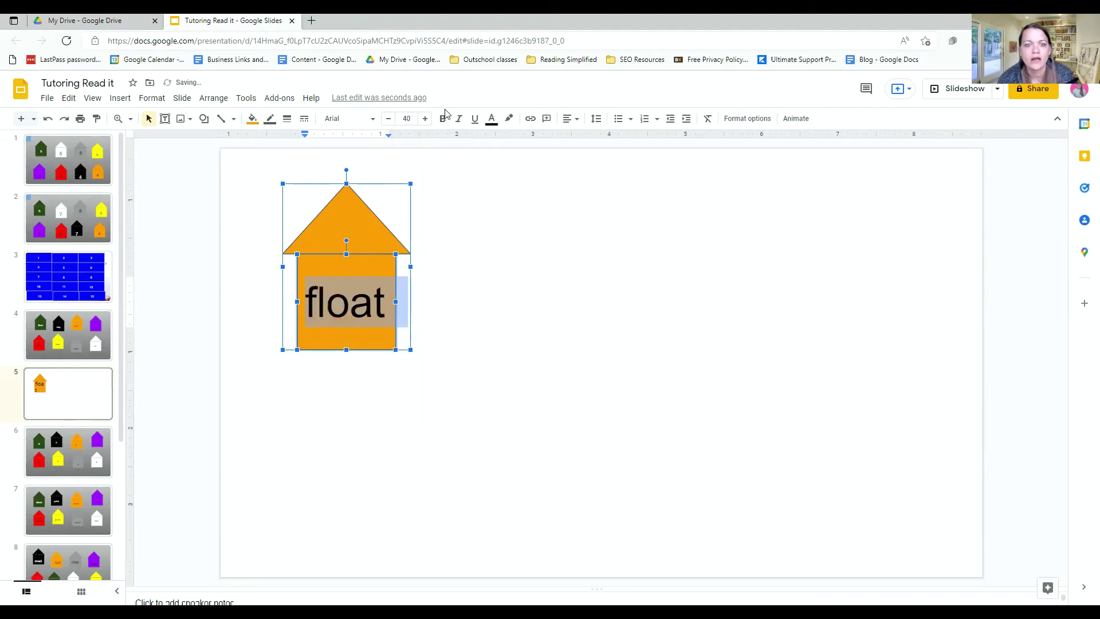
# Step: Centre-align the word 'float' inside the house
pyautogui.click(568, 120)
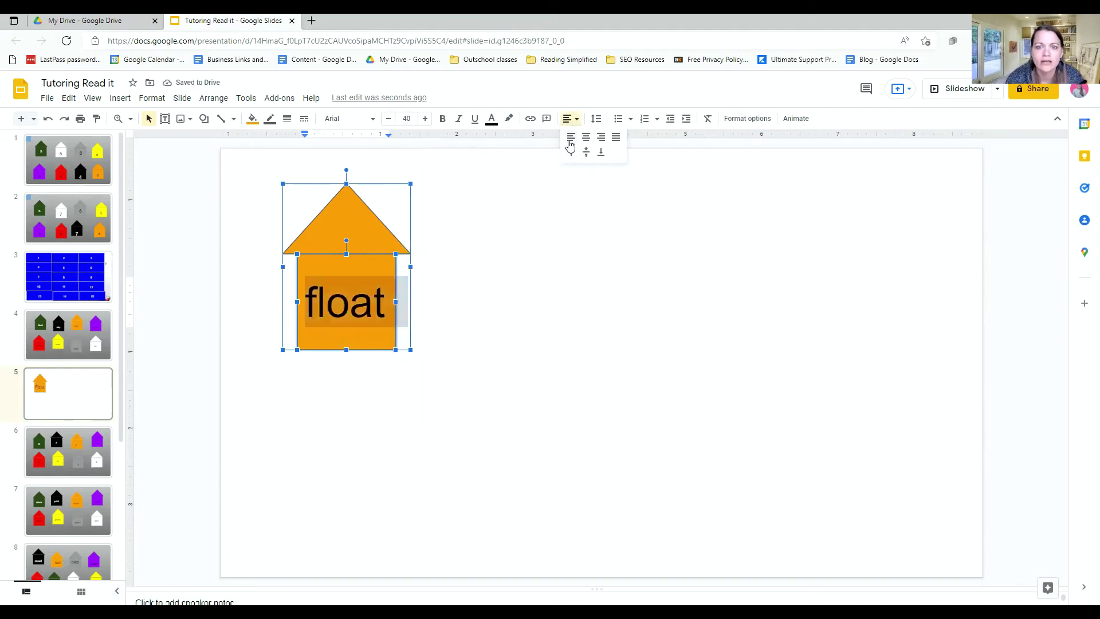
pyautogui.click(586, 143)
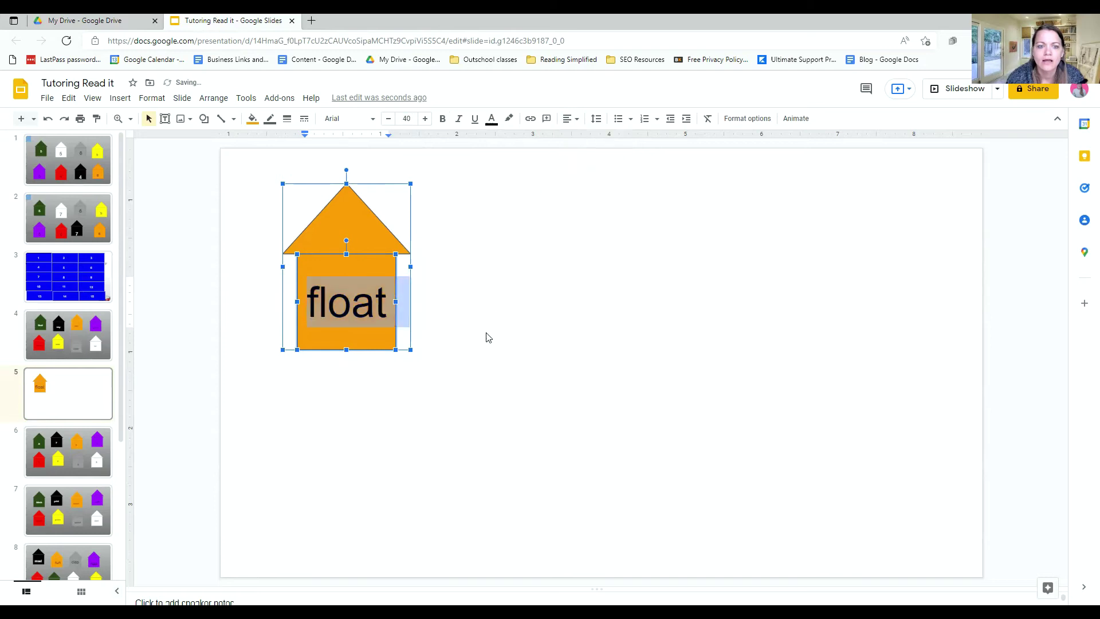
pyautogui.click(484, 337)
pyautogui.click(371, 344)
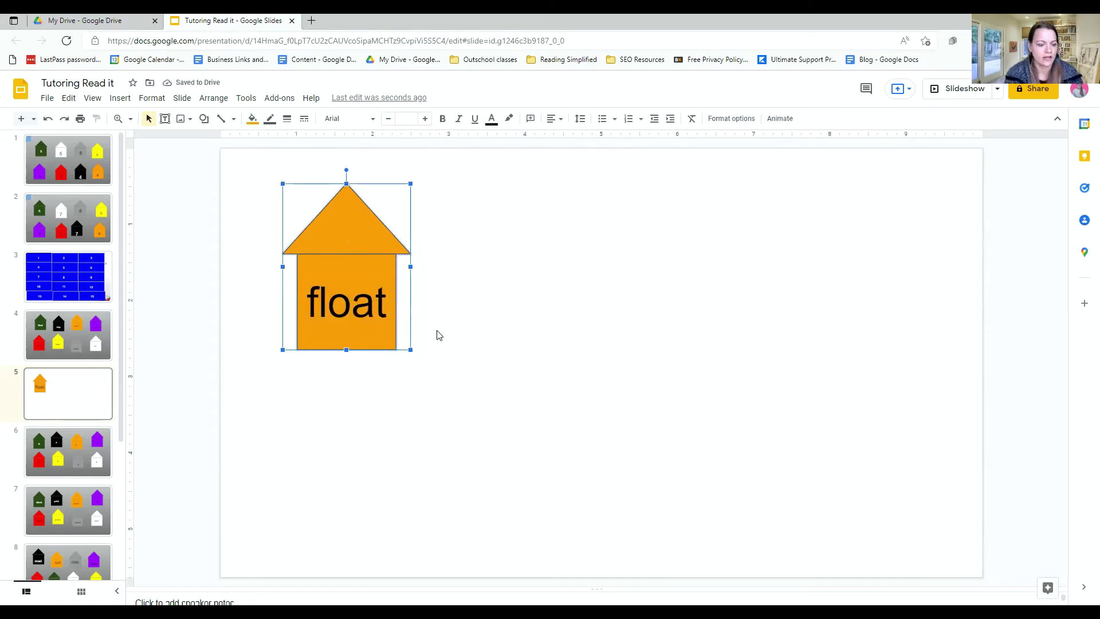
# Step: Copy the float house three times to complete a top row of four
pyautogui.hotkey('ctrl', 'd')
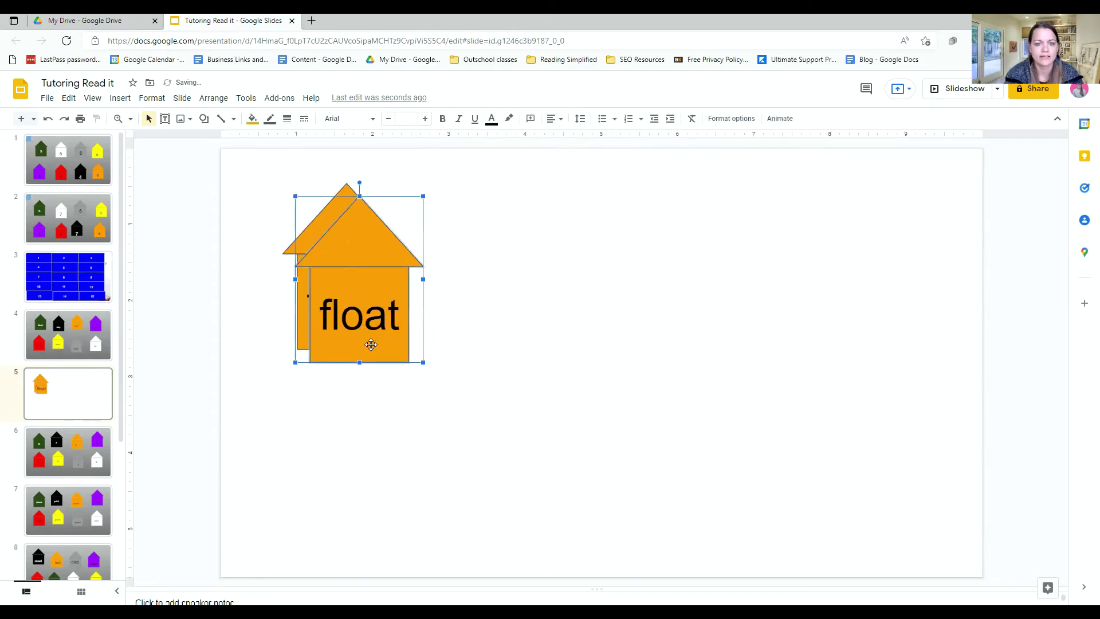
pyautogui.moveTo(371, 343); pyautogui.dragTo(525, 332)
pyautogui.hotkey('ctrl', 'v')
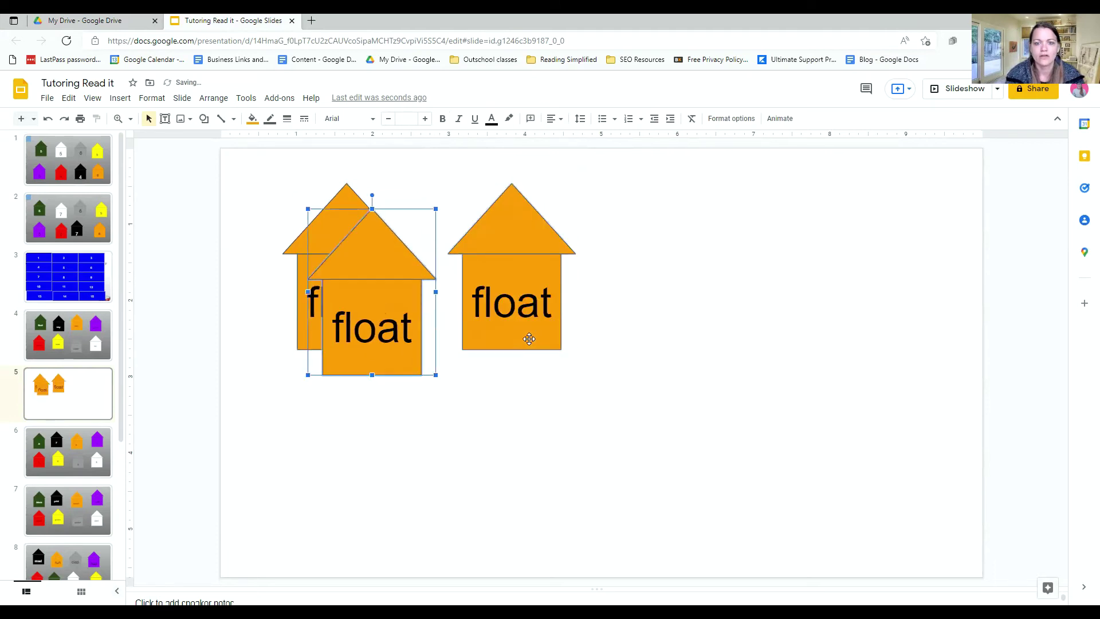
pyautogui.moveTo(395, 355); pyautogui.dragTo(693, 335)
pyautogui.hotkey('ctrl', 'v')
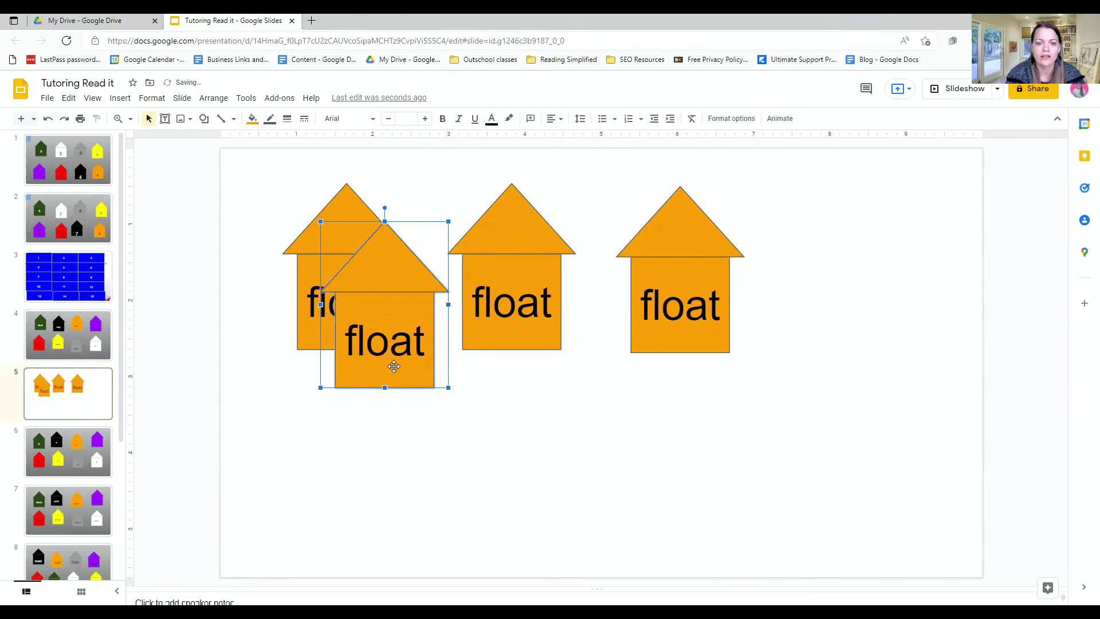
pyautogui.moveTo(393, 363); pyautogui.dragTo(874, 327)
pyautogui.click(438, 428)
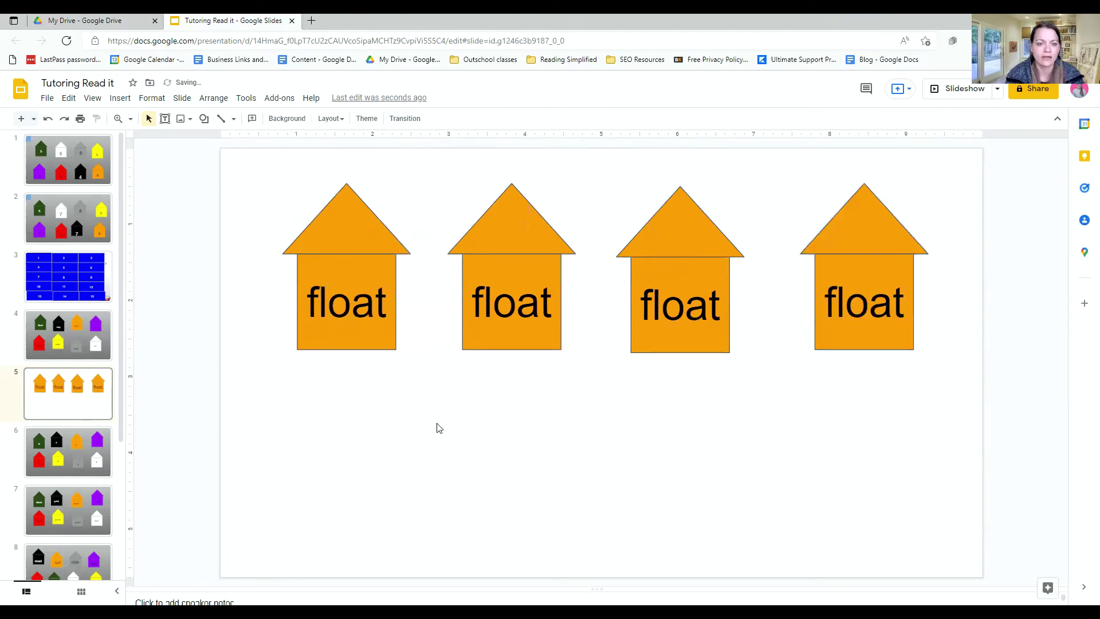
# Step: Paste four more house copies to form a second row of four
pyautogui.hotkey('ctrl', 'v')
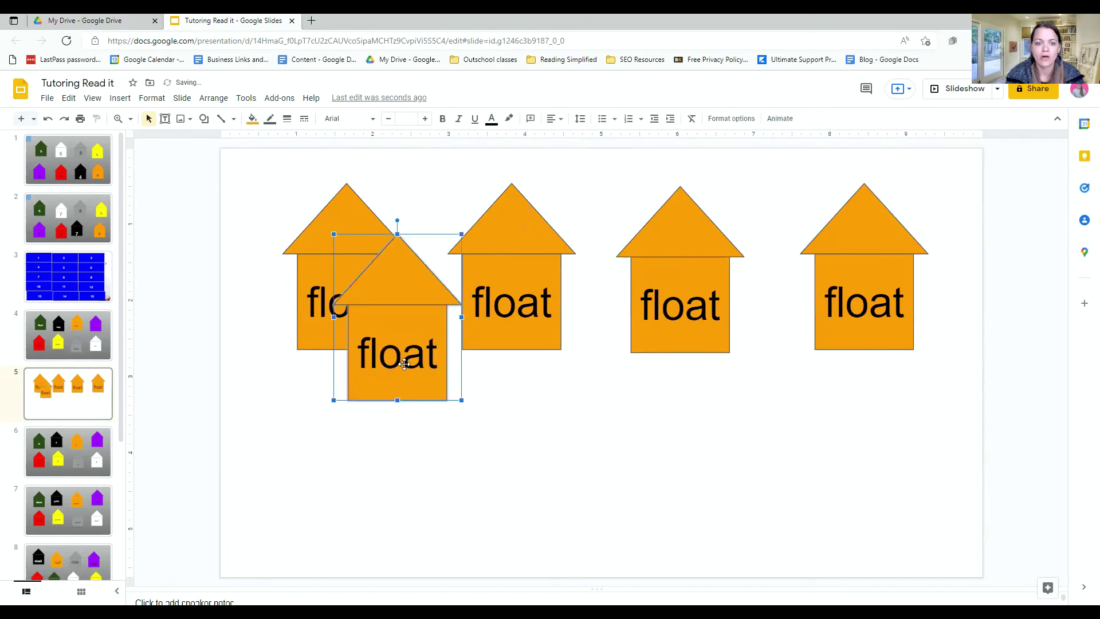
pyautogui.moveTo(406, 390); pyautogui.dragTo(369, 526)
pyautogui.hotkey('ctrl', 'v')
pyautogui.moveTo(447, 394); pyautogui.dragTo(552, 529)
pyautogui.hotkey('ctrl', 'v')
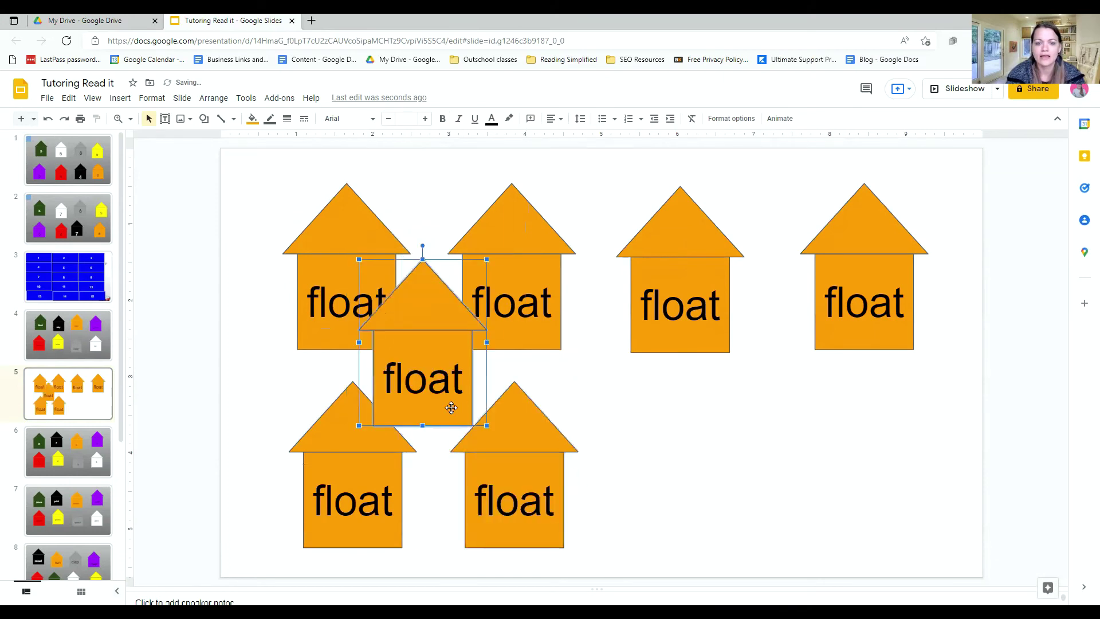
pyautogui.moveTo(450, 406); pyautogui.dragTo(712, 528)
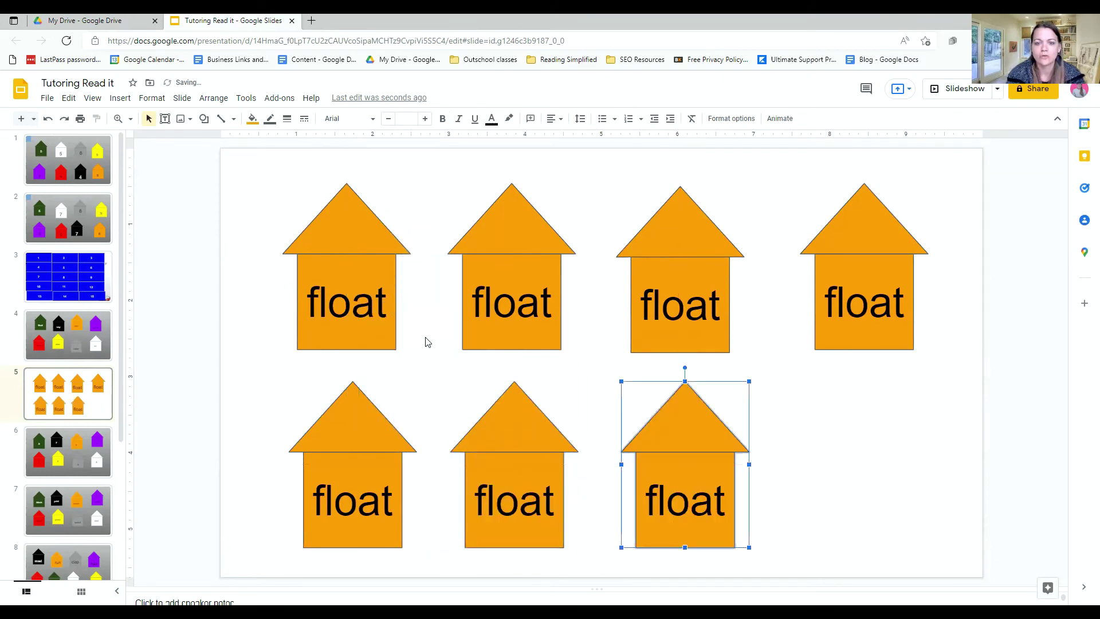
pyautogui.hotkey('ctrl', 'v')
pyautogui.moveTo(435, 395); pyautogui.dragTo(866, 513)
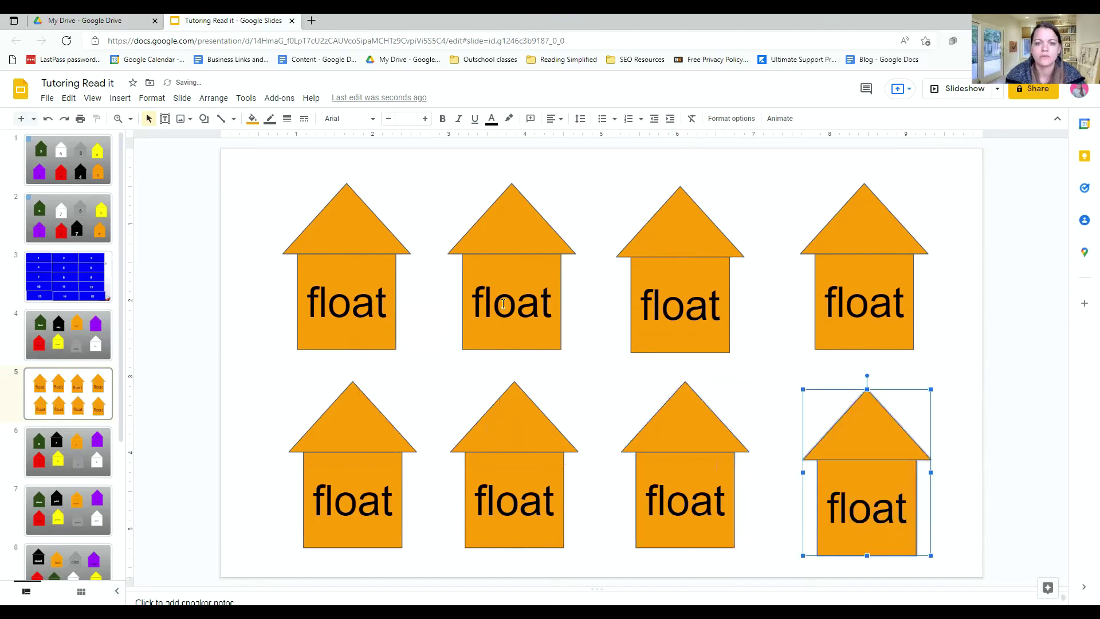
# Step: Relabel the top-row houses tote, so and bow, and the lower-left house toe
pyautogui.doubleClick(481, 307)
pyautogui.write('tote')
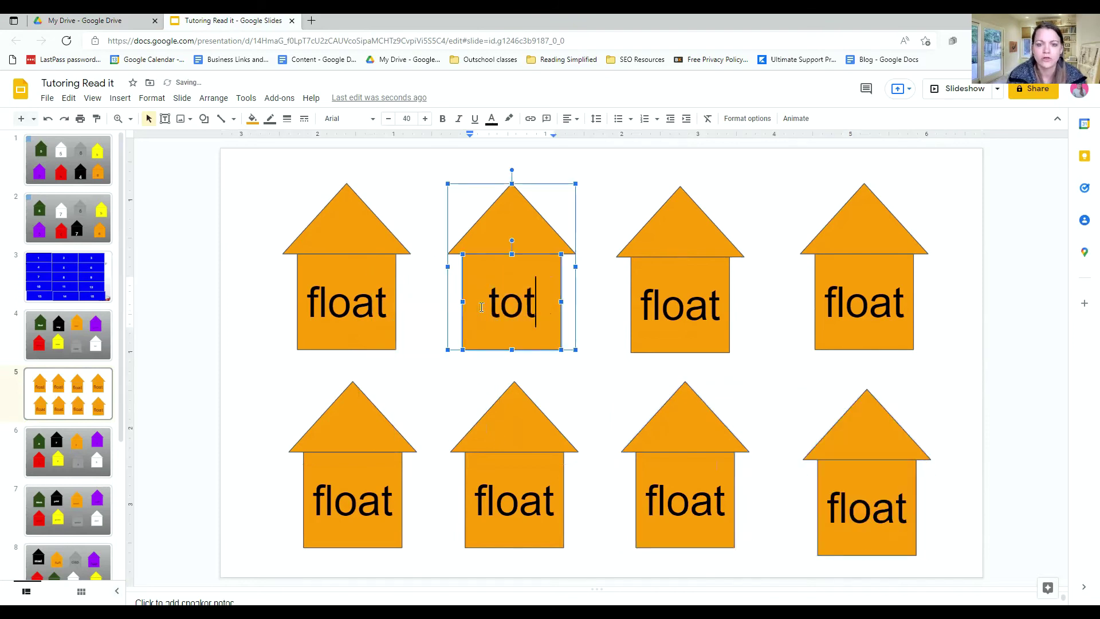
pyautogui.doubleClick(675, 308)
pyautogui.write('so')
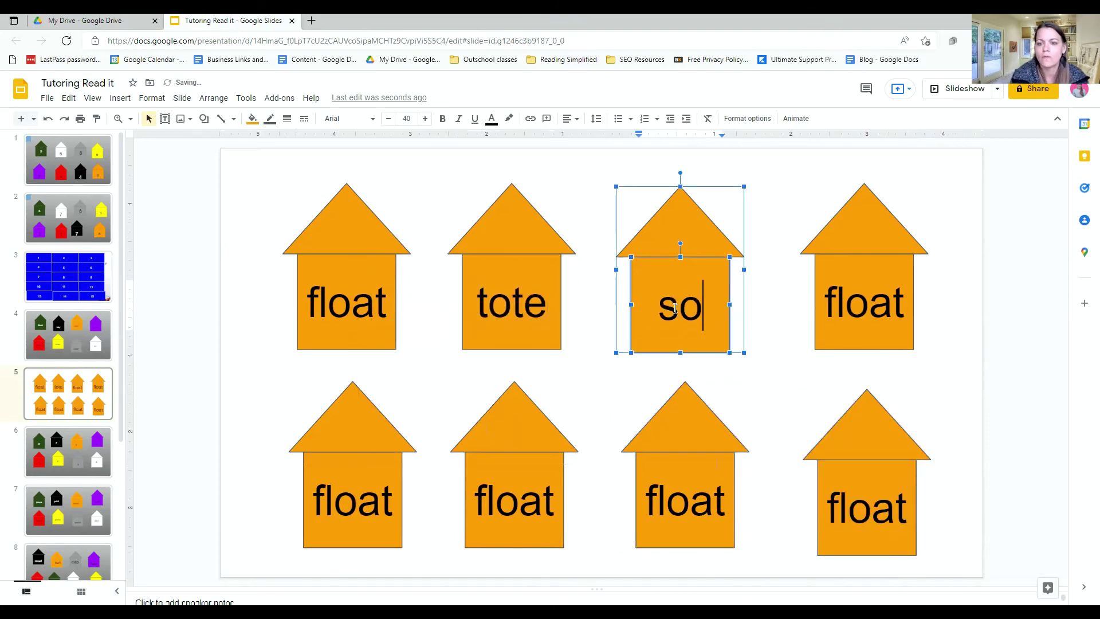
pyautogui.doubleClick(864, 308)
pyautogui.write('bow')
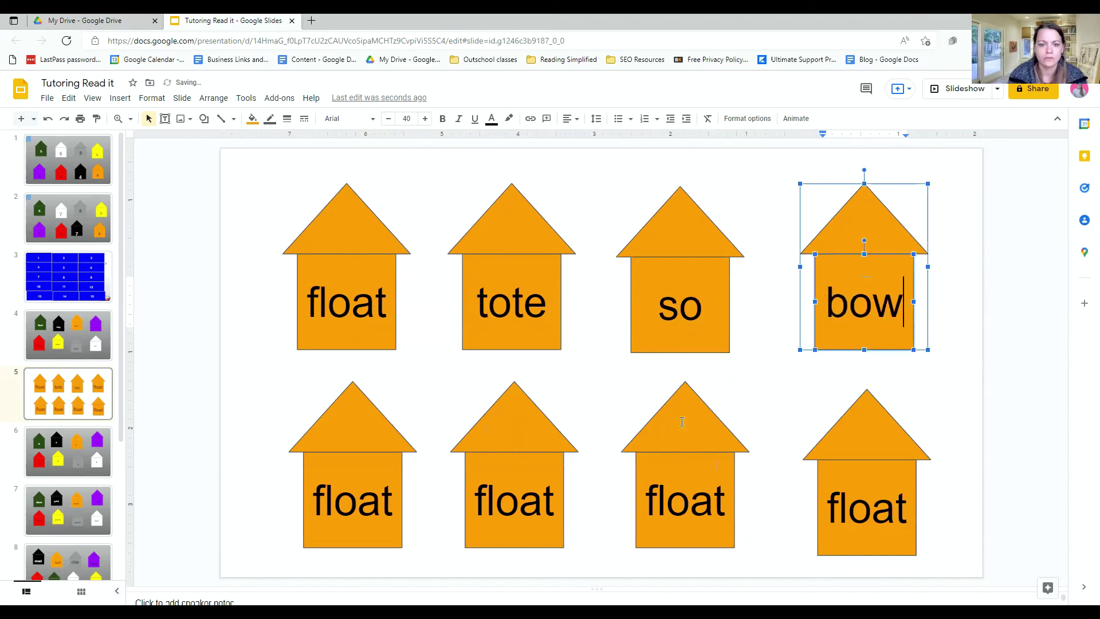
pyautogui.doubleClick(352, 499)
pyautogui.write('toe')
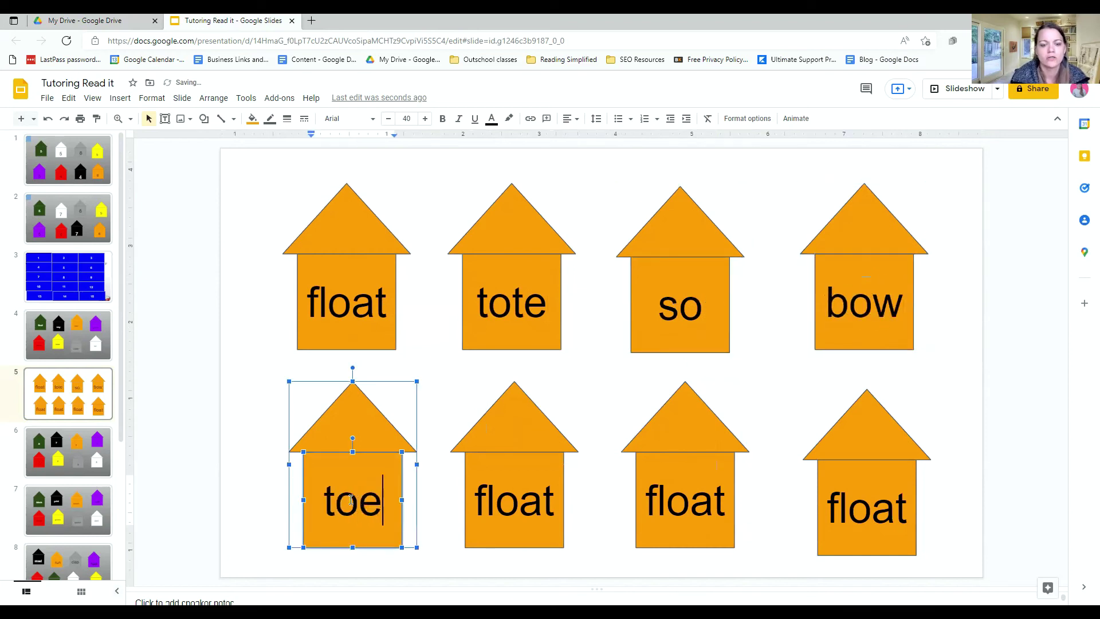
# Step: Label the second lower house 'home' and shrink its font until it fits one line
pyautogui.doubleClick(488, 510)
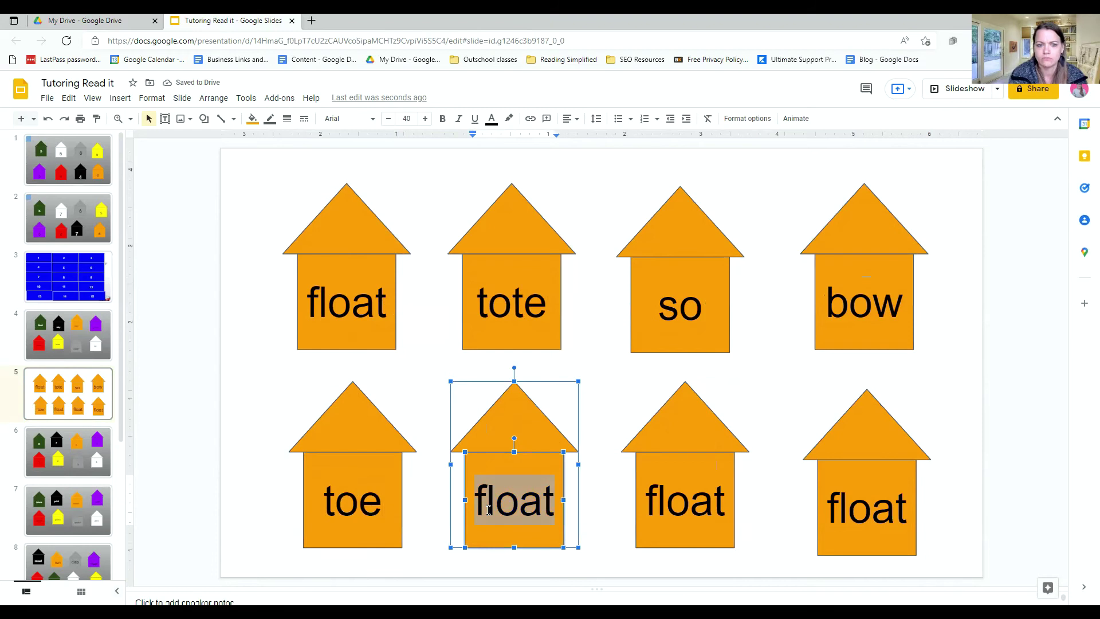
pyautogui.write('home')
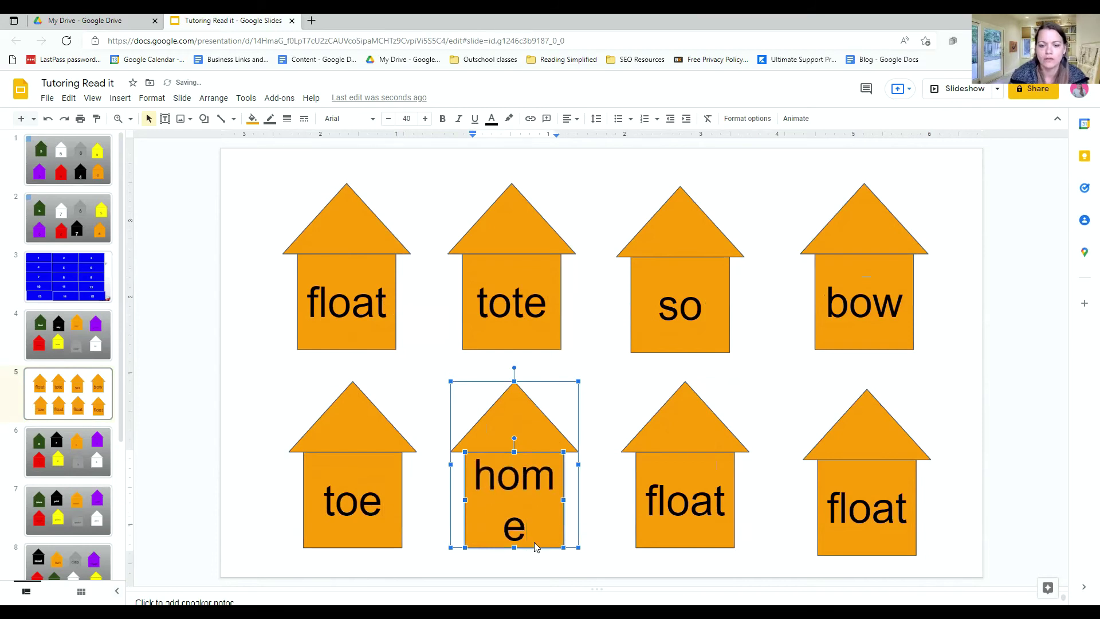
pyautogui.moveTo(526, 538); pyautogui.dragTo(481, 487)
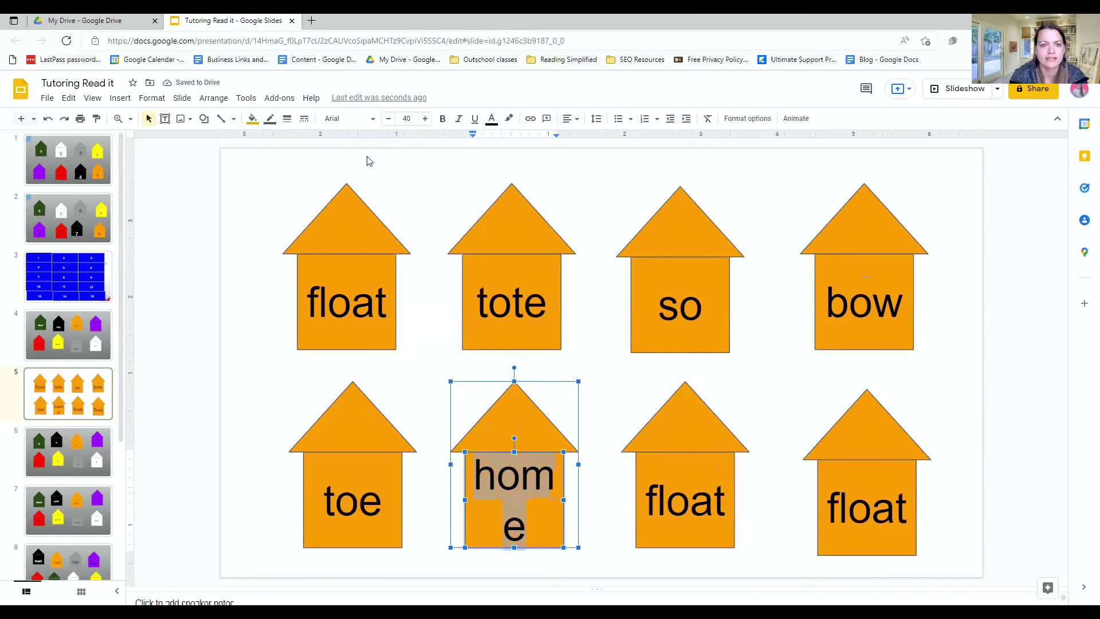
pyautogui.click(389, 119)
pyautogui.click(389, 120)
pyautogui.click(389, 120)
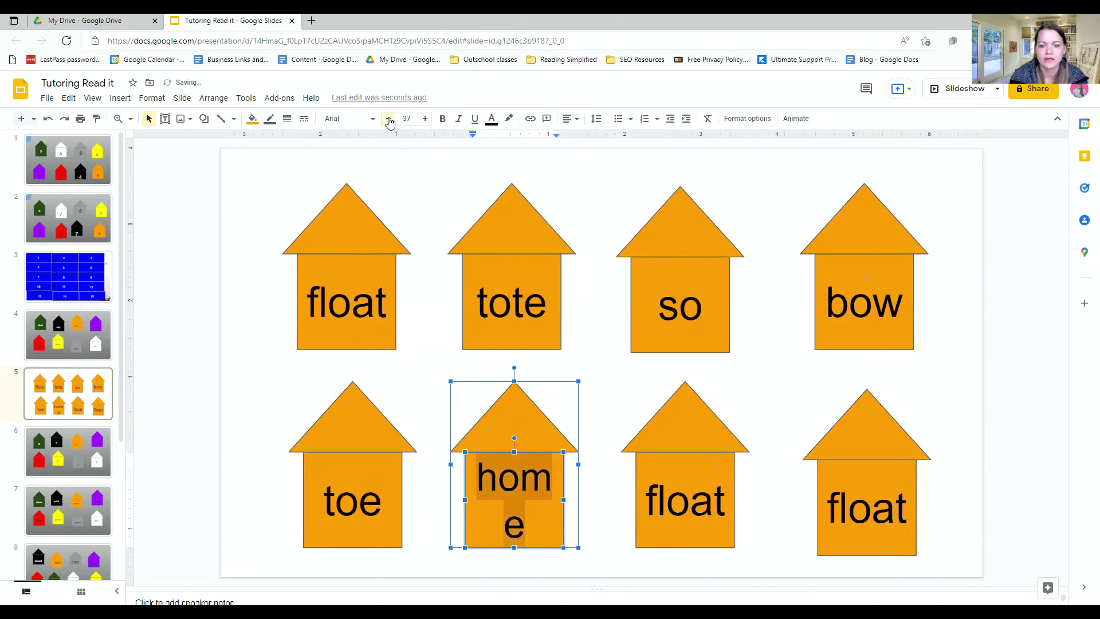
pyautogui.click(389, 120)
pyautogui.click(389, 120)
pyautogui.click(389, 120)
pyautogui.click(389, 119)
pyautogui.click(389, 120)
pyautogui.click(389, 120)
pyautogui.click(389, 120)
pyautogui.click(389, 120)
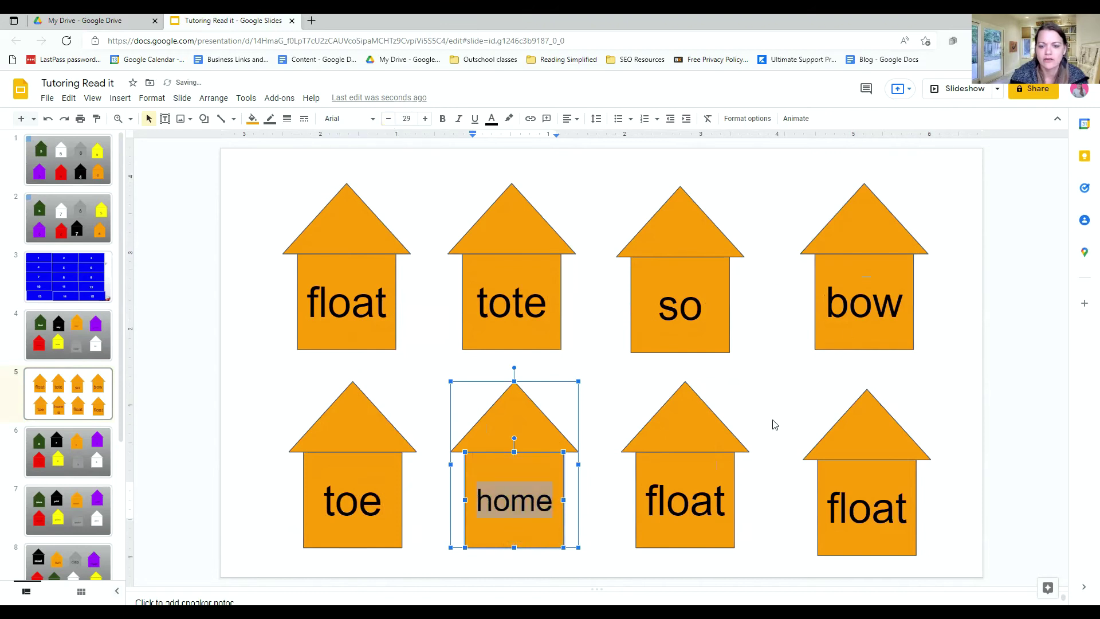
# Step: Label the last two lower houses 'toe' and 'grow'
pyautogui.click(655, 500)
pyautogui.doubleClick(657, 501)
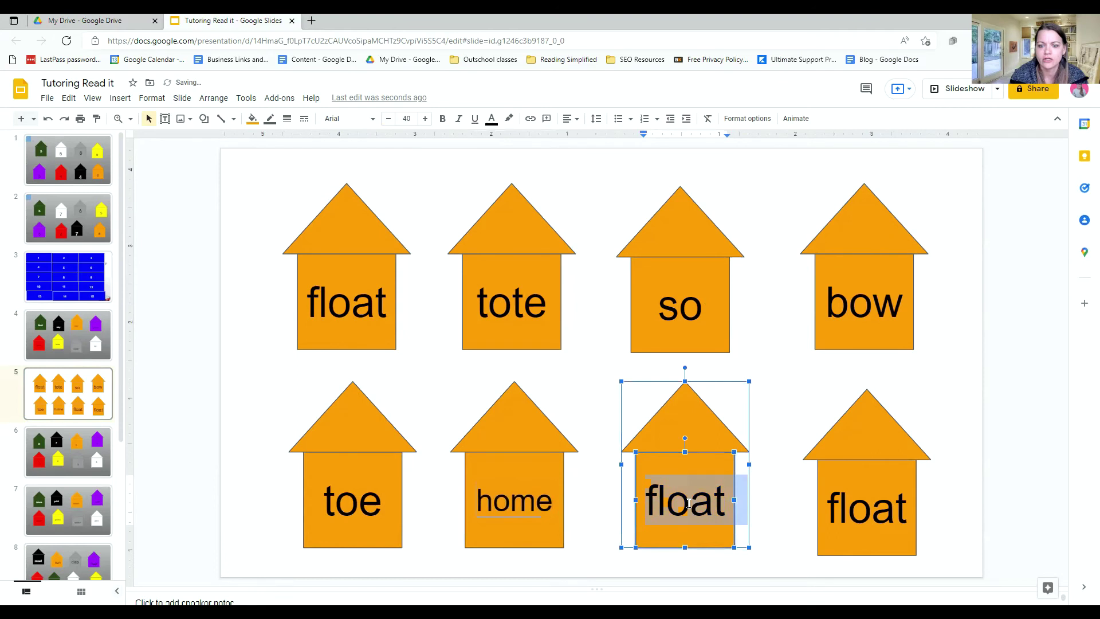
pyautogui.click(656, 503)
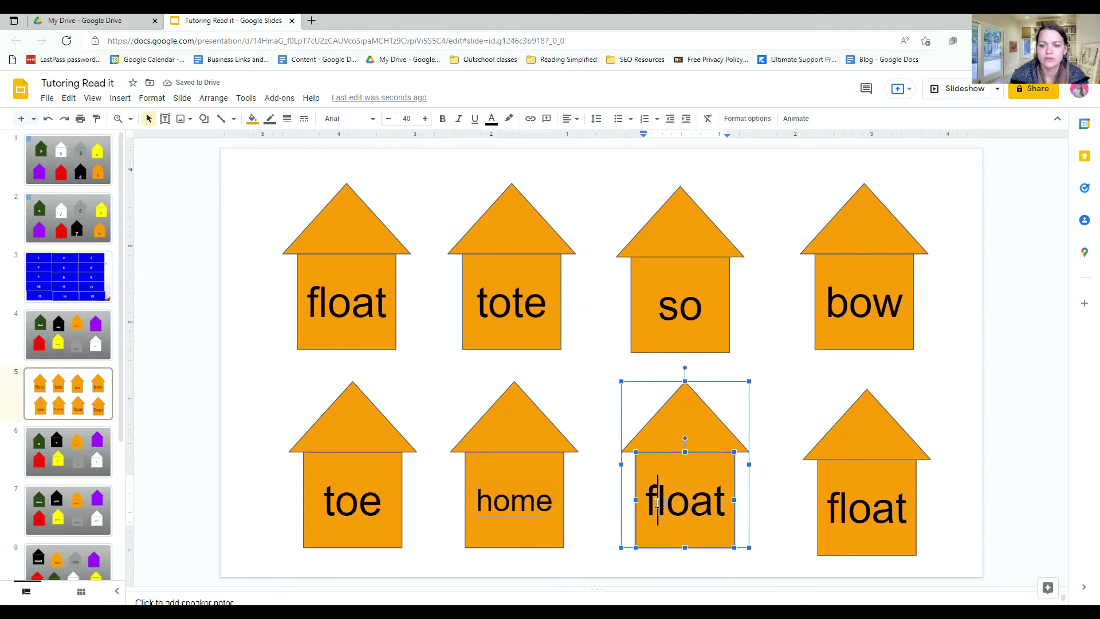
pyautogui.write('t')
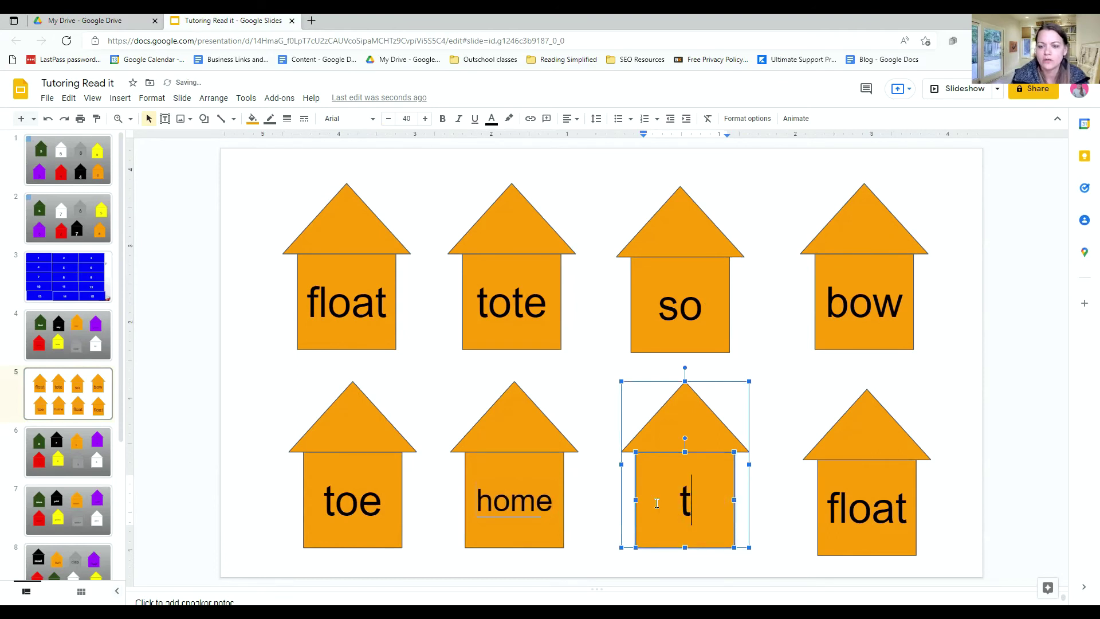
pyautogui.write('oe')
pyautogui.click(854, 521)
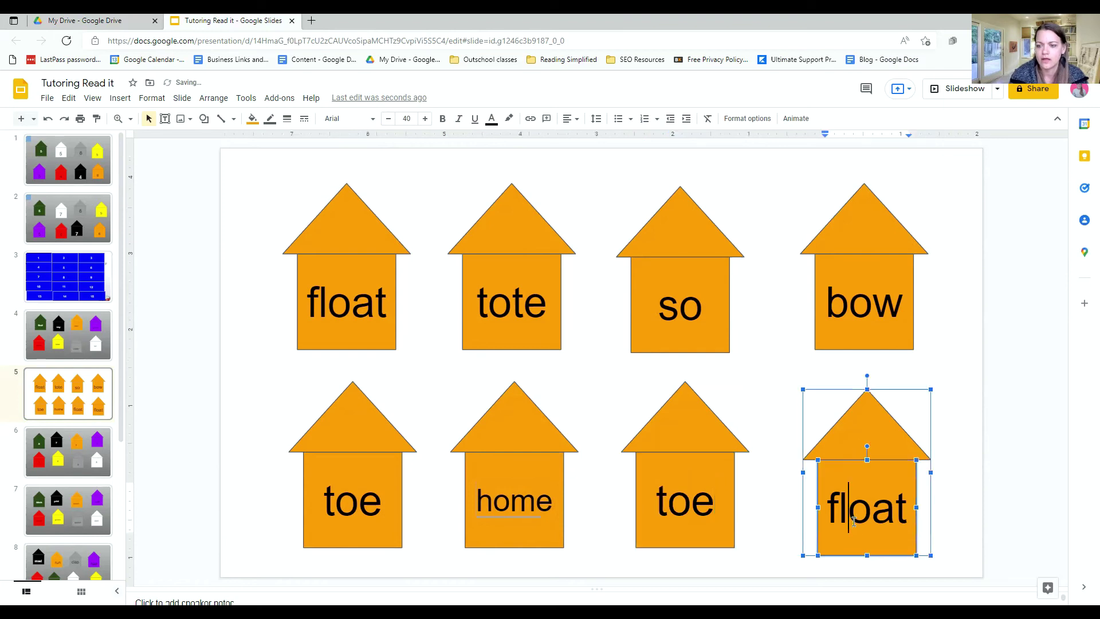
pyautogui.doubleClick(853, 521)
pyautogui.write('gro')
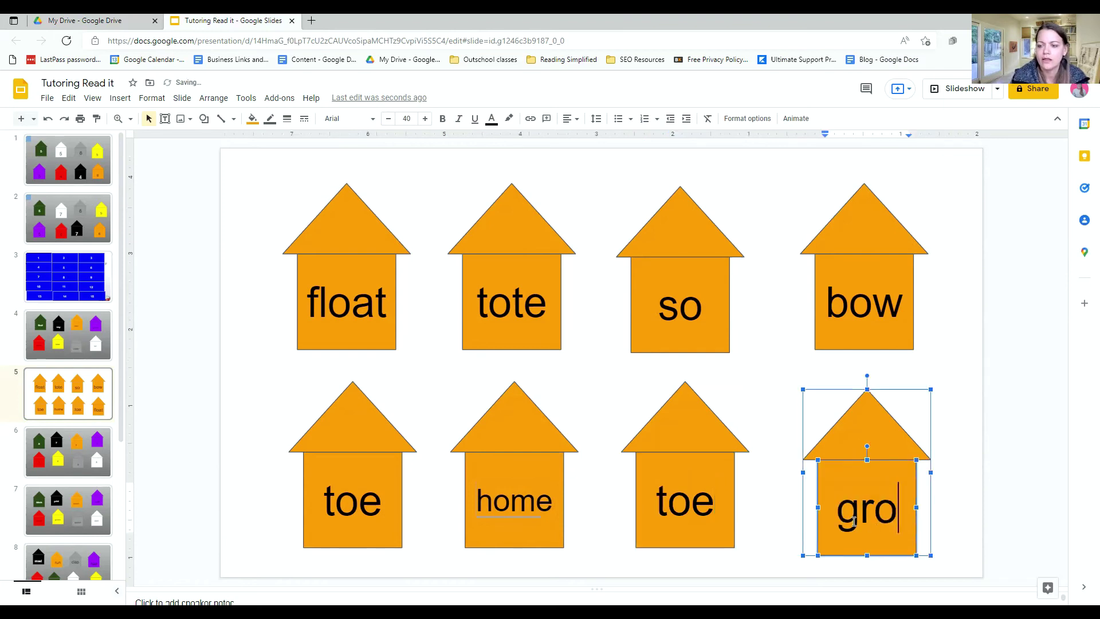
pyautogui.write('w')
# Step: Search the web for 'mouse' images and place the brown cartoon mouse on the slide
pyautogui.click(198, 218)
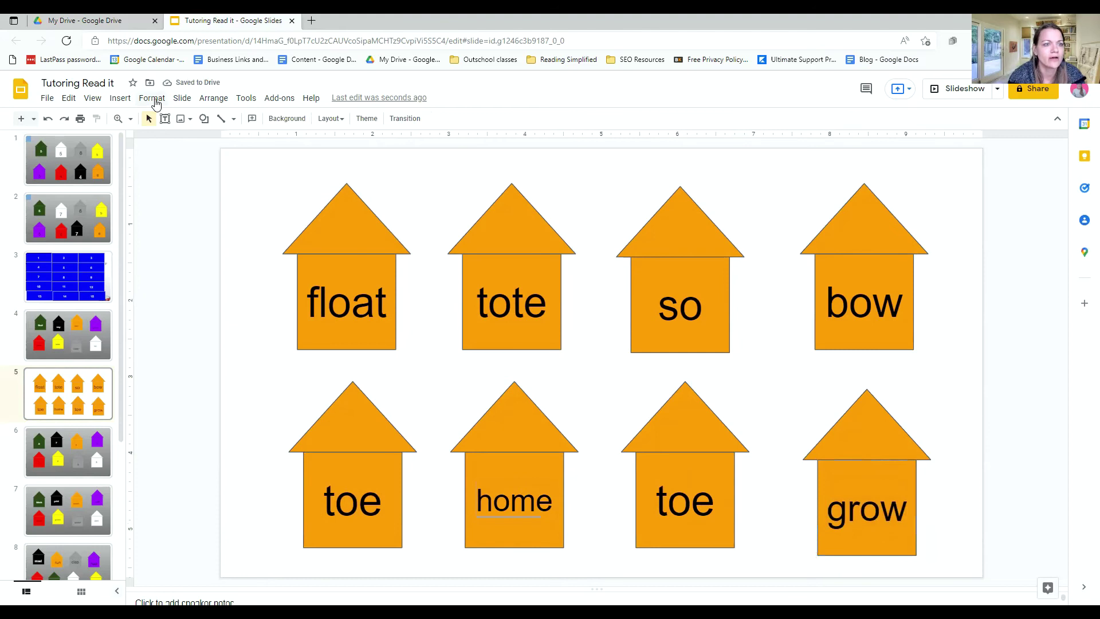
pyautogui.click(120, 98)
pyautogui.moveTo(158, 133)
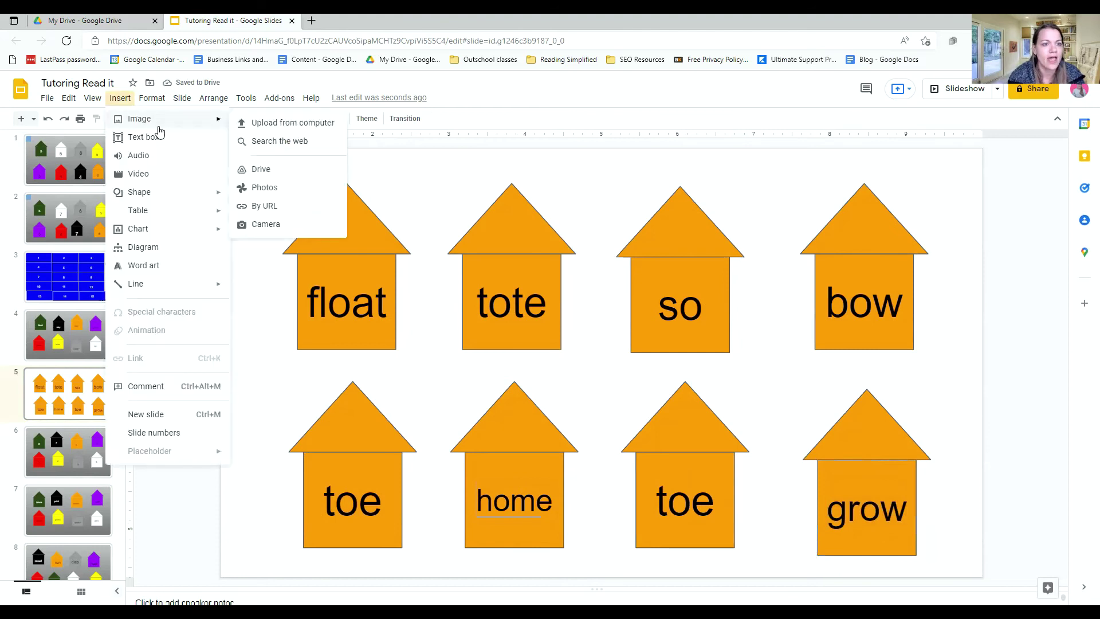
pyautogui.click(276, 142)
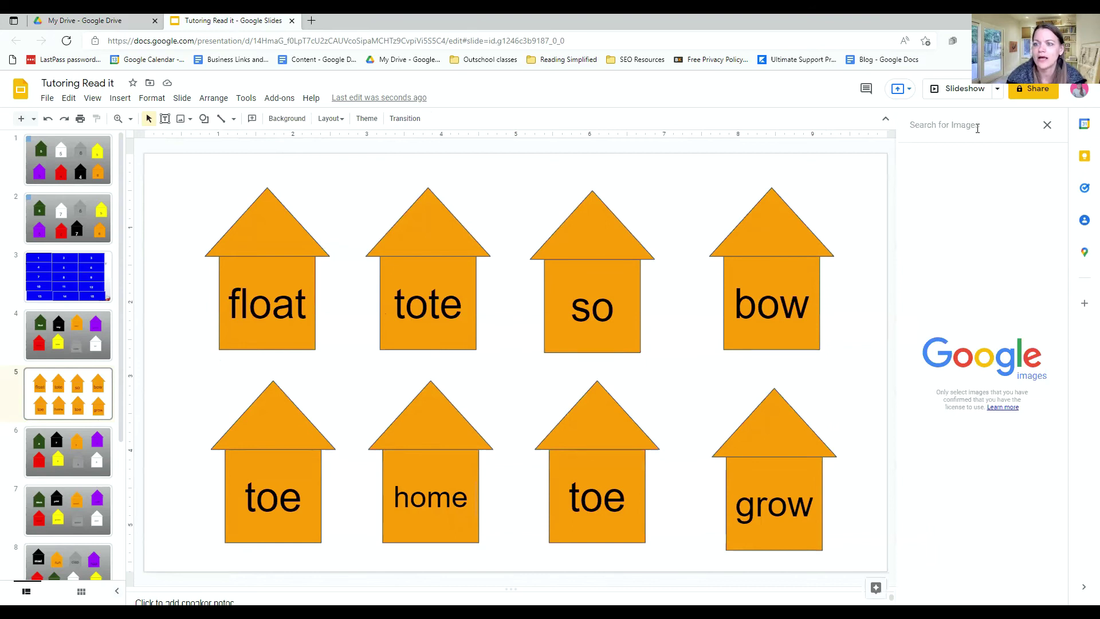
pyautogui.write('mouse')
pyautogui.press('Return')
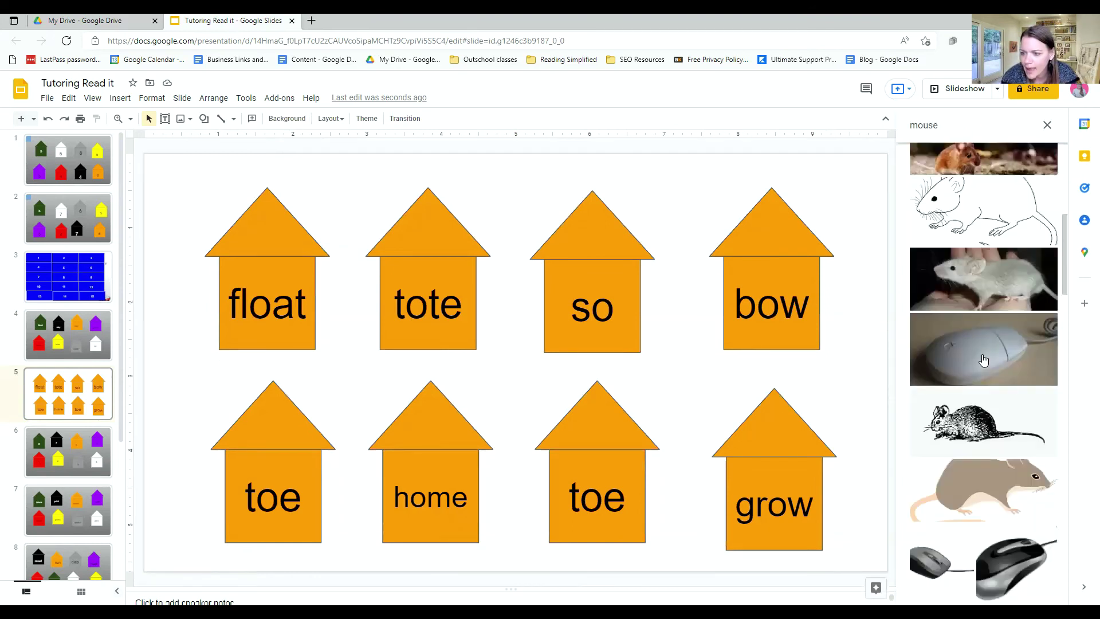
pyautogui.scroll(-3, 975, 405)
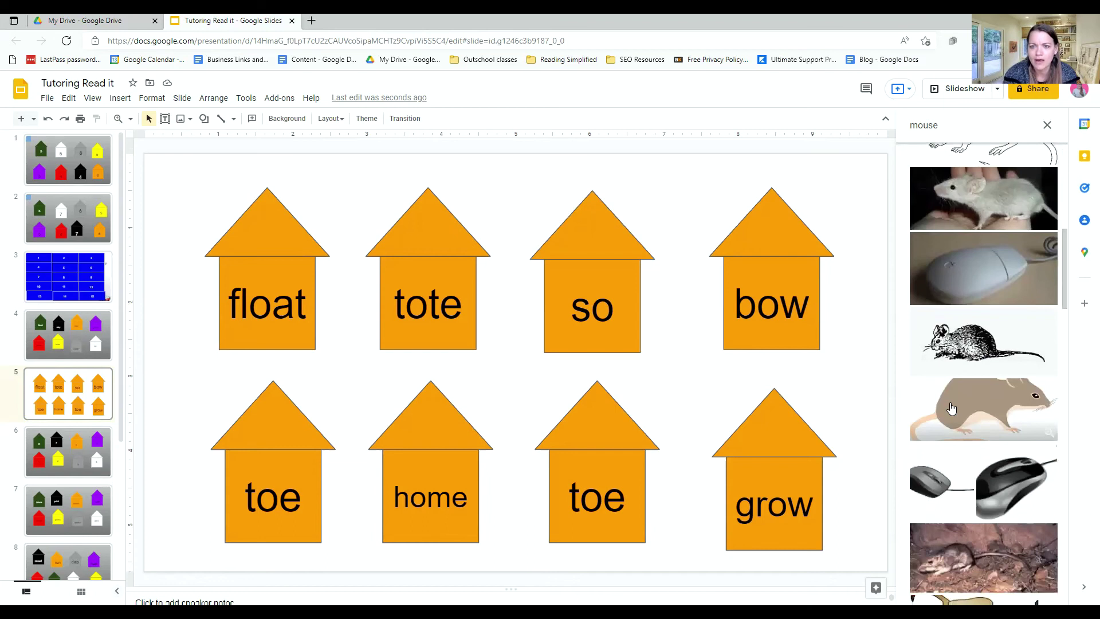
pyautogui.moveTo(634, 343); pyautogui.dragTo(634, 344)
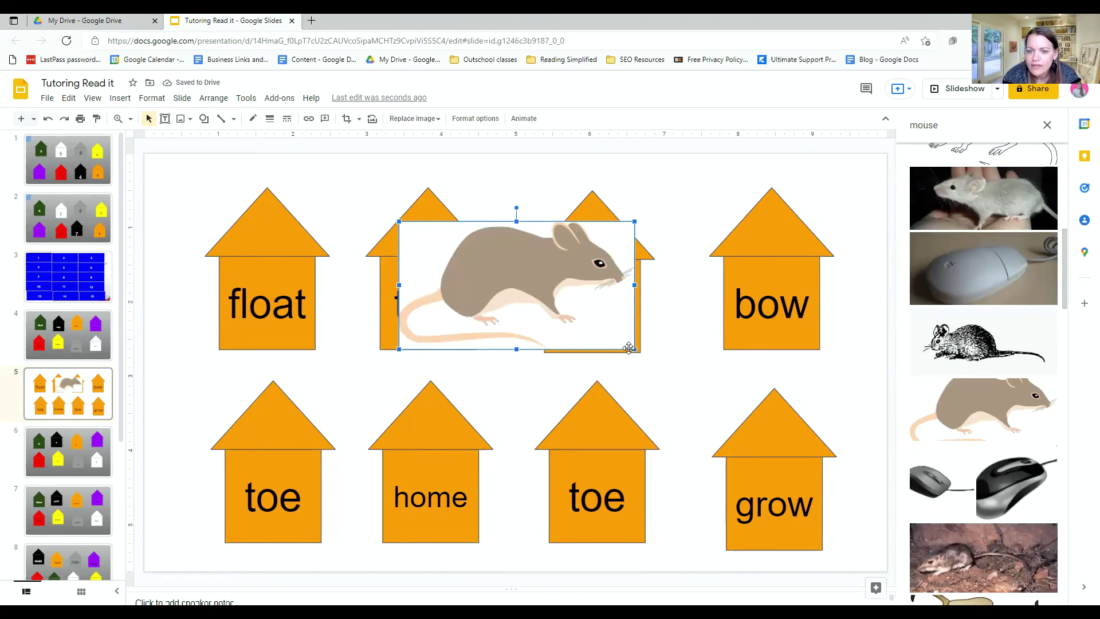
# Step: Shrink the mouse picture over the 'so' house and send it to the back
pyautogui.moveTo(634, 349); pyautogui.dragTo(605, 287)
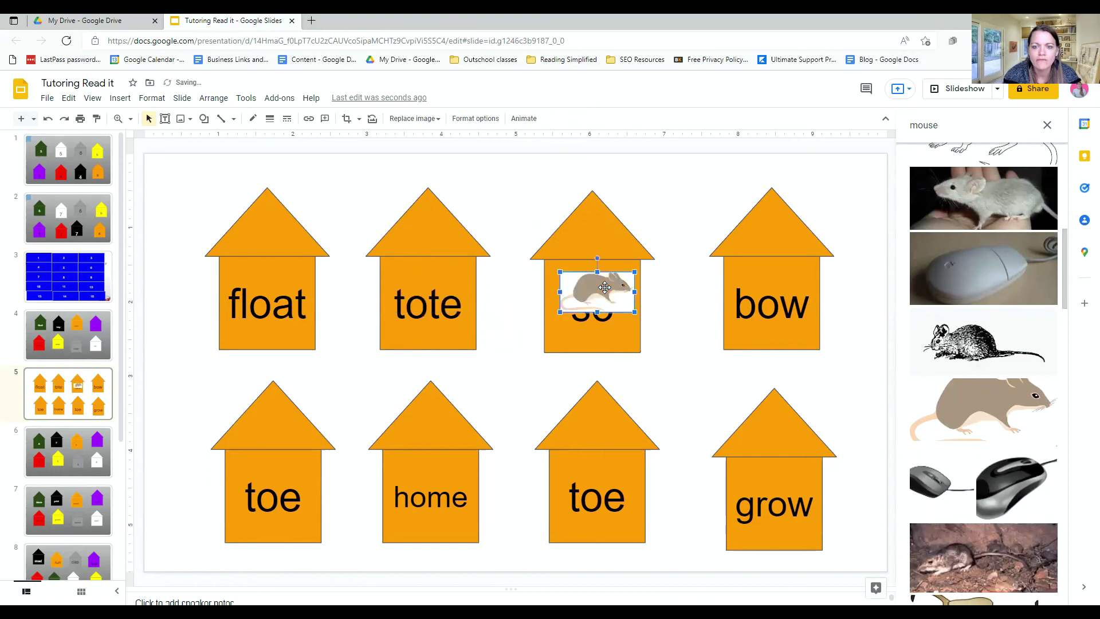
pyautogui.rightClick(605, 288)
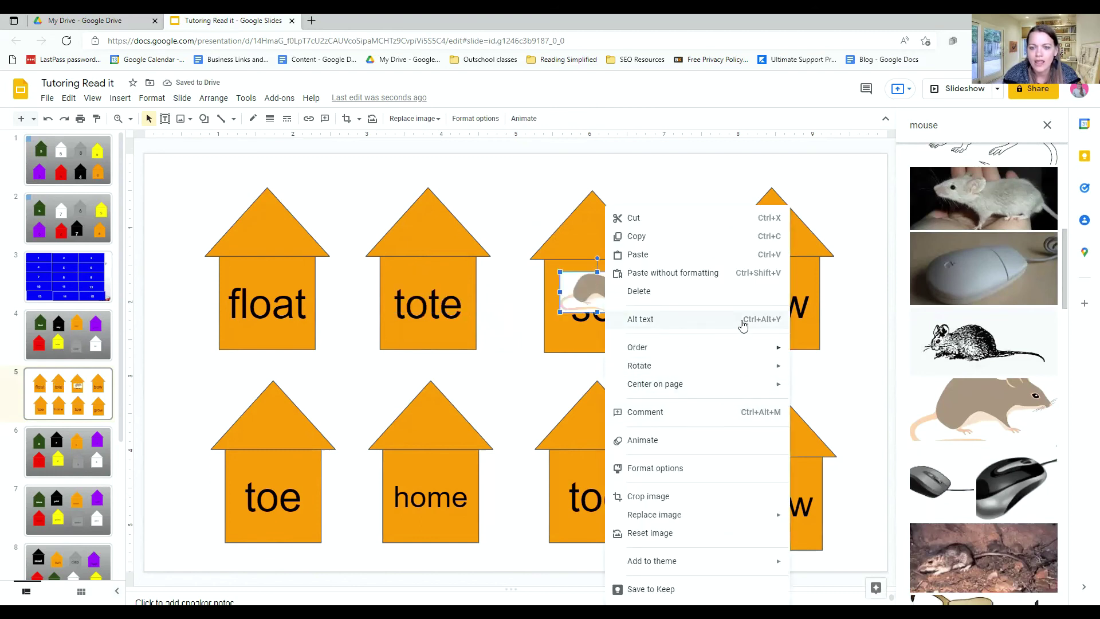
pyautogui.moveTo(741, 349)
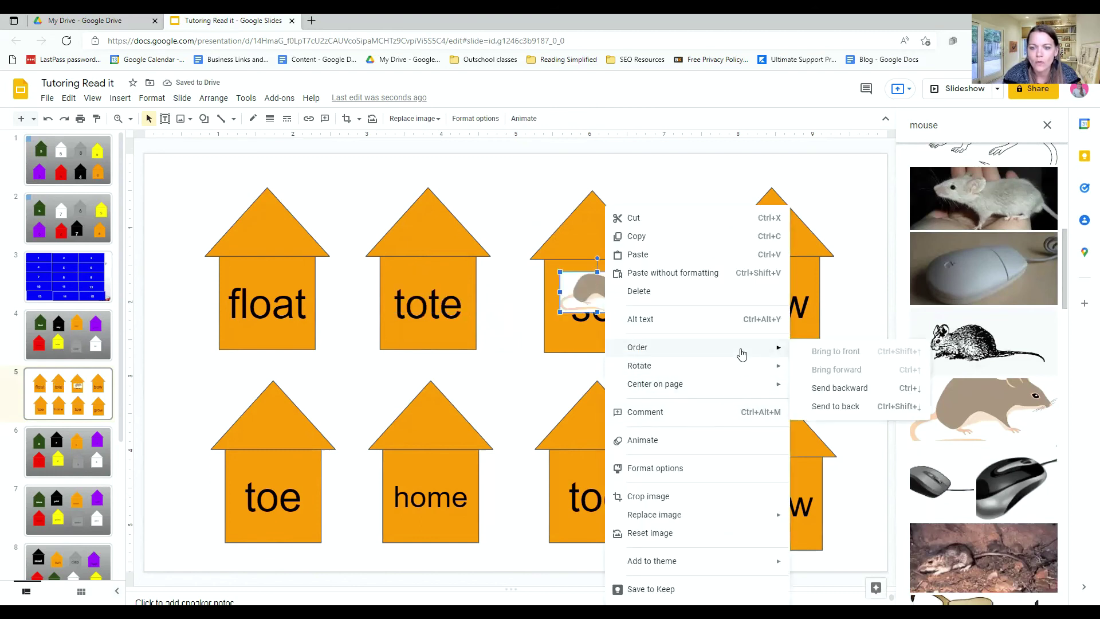
pyautogui.click(856, 406)
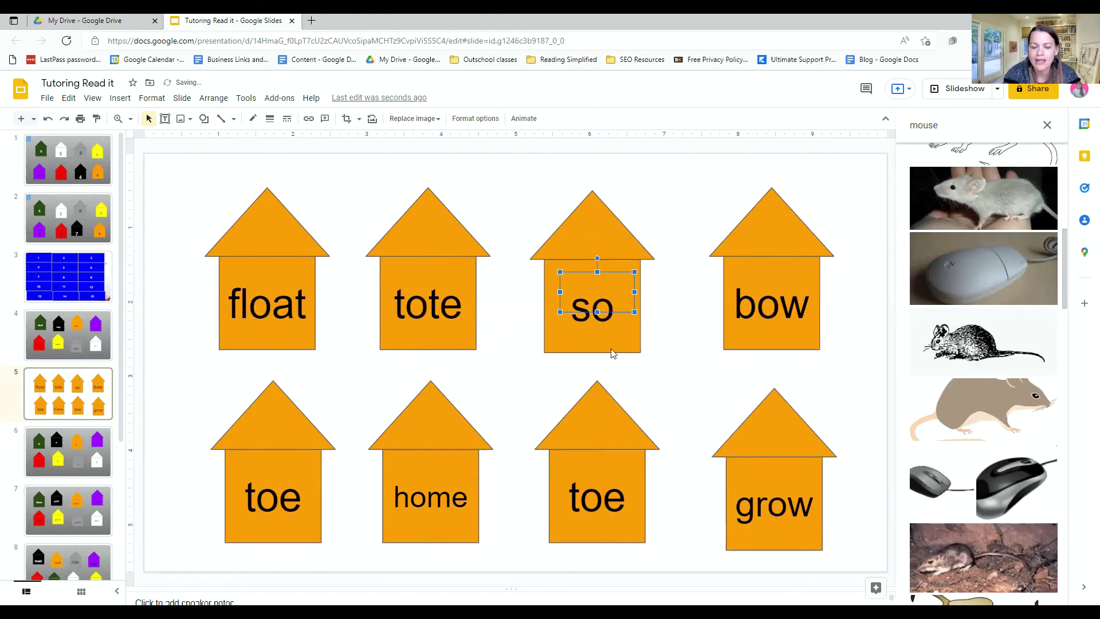
pyautogui.click(684, 351)
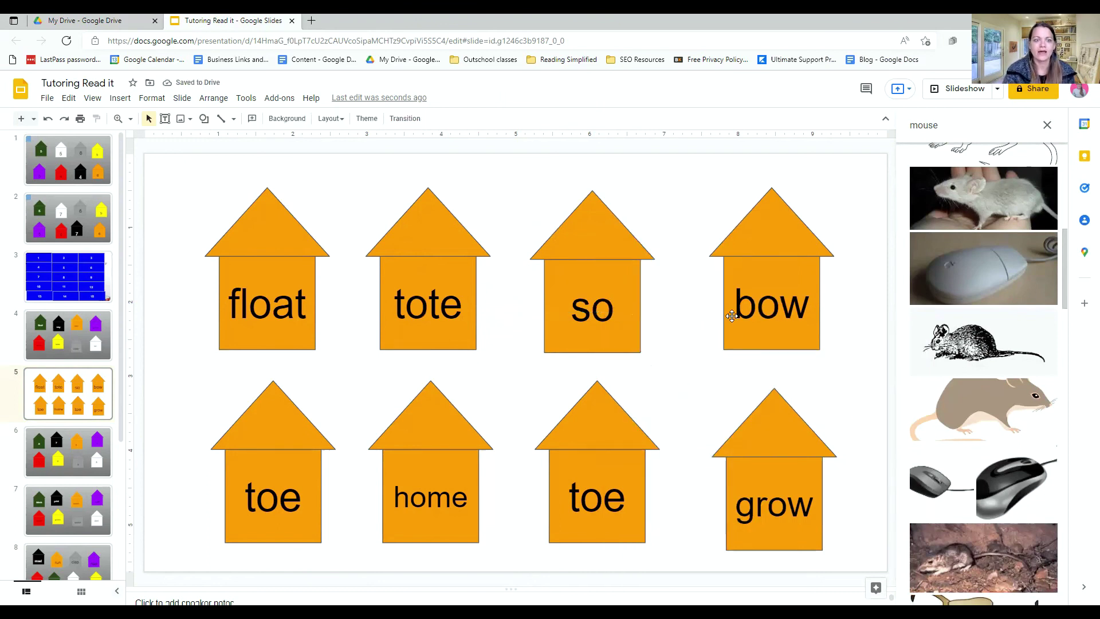